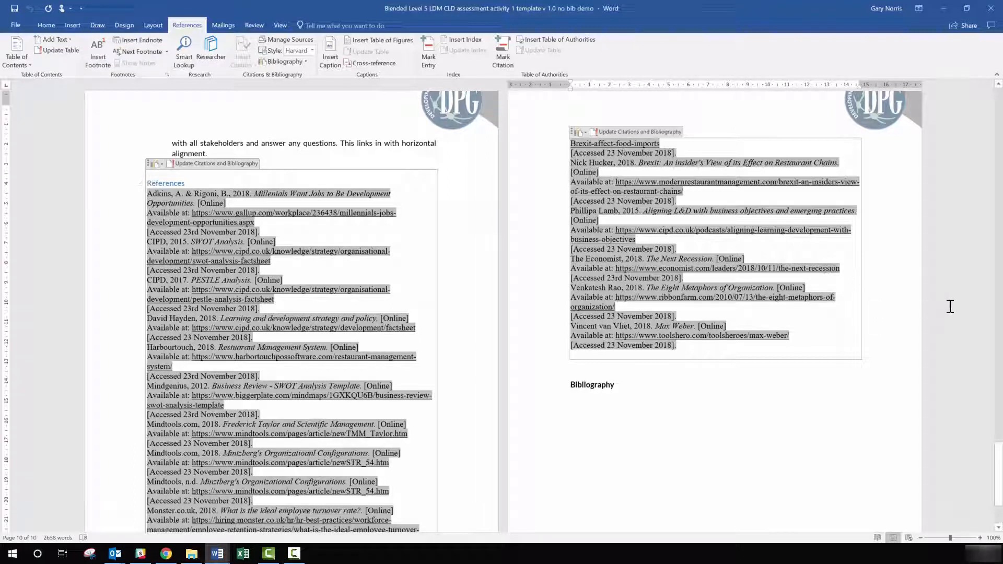
Go to the in-text citation (Mindtools, n.d.) on page 2 and split the document window into two panes.
drag(1000, 462, 1000, 131)
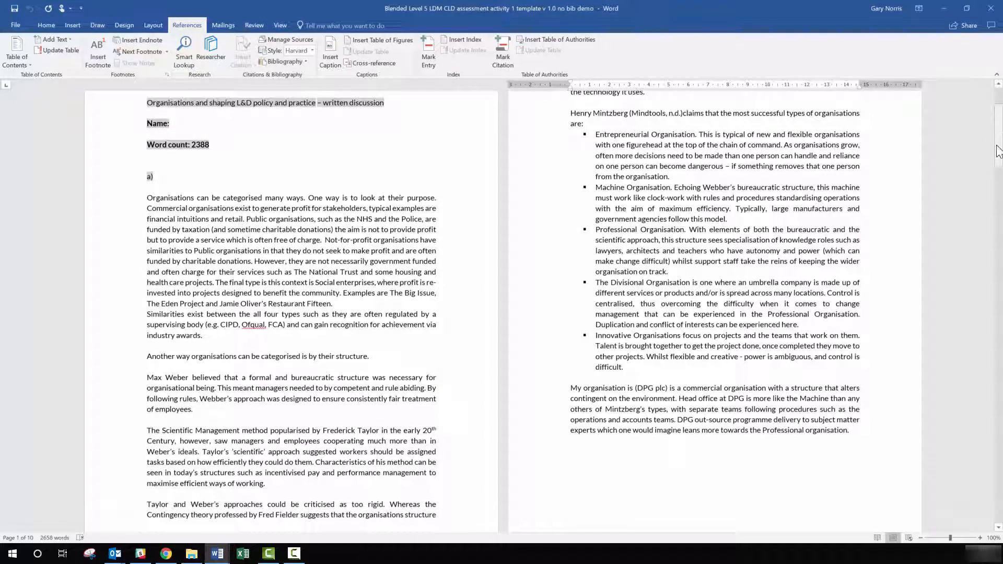
click(659, 116)
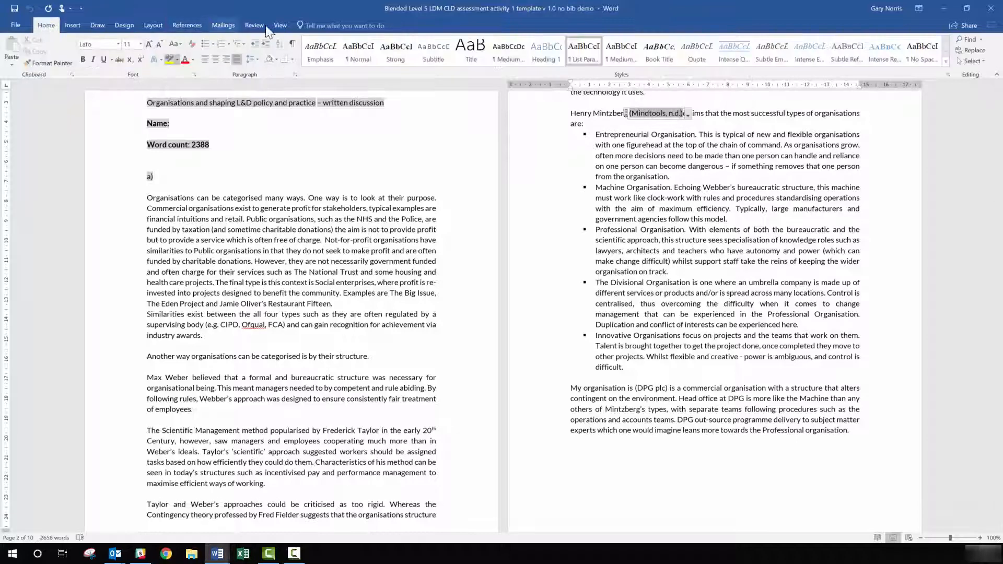
click(280, 24)
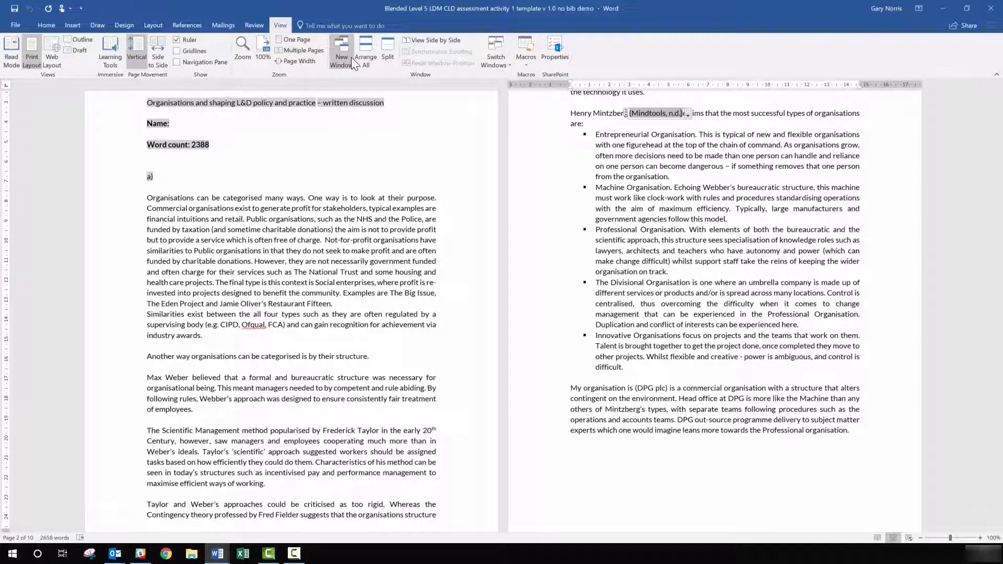
click(387, 58)
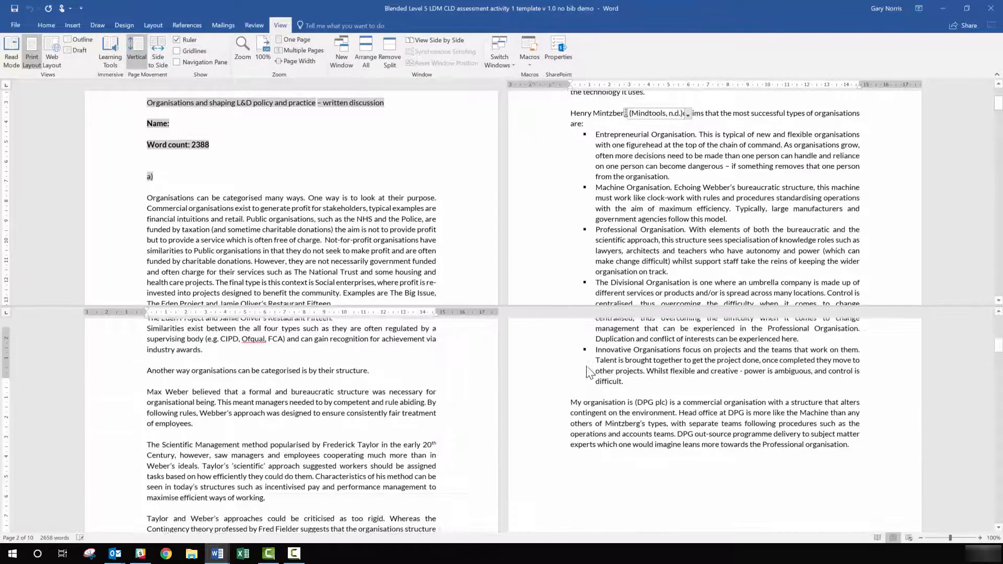
In the second pane's References list, highlight the Mindtools.com, 2018 entry on Mintzberg's configurations in yellow.
scroll(621, 387, down, 10)
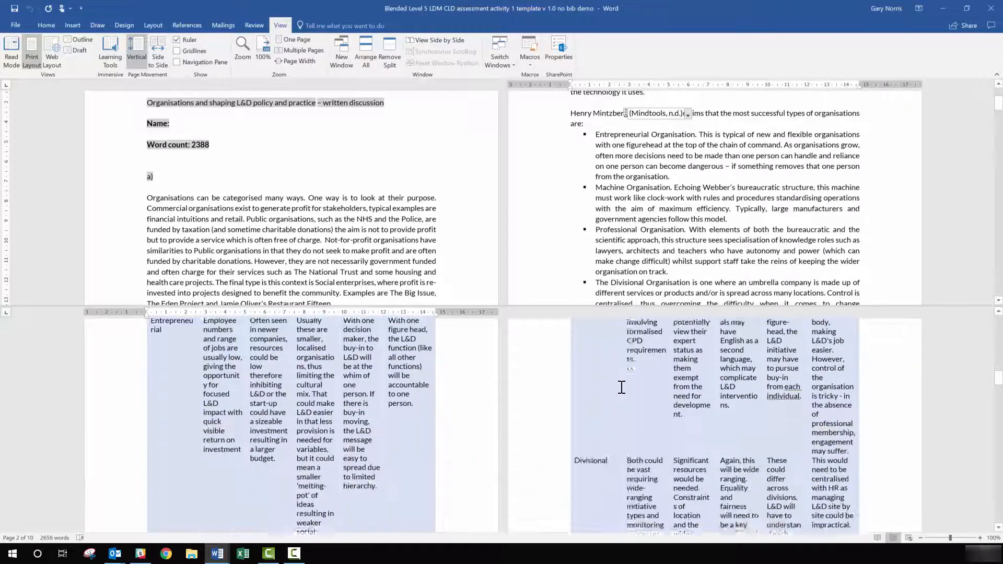
scroll(621, 387, down, 15)
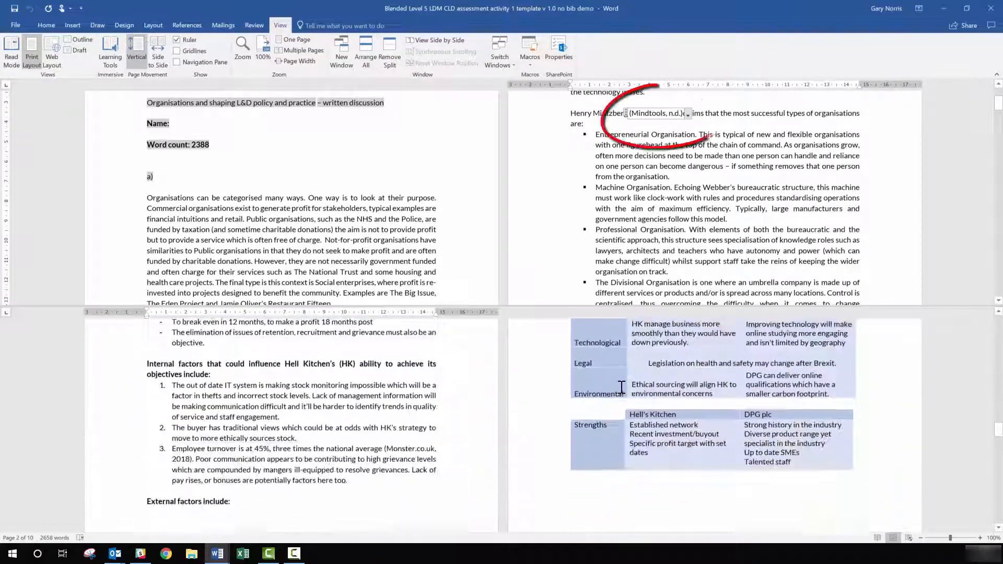
scroll(621, 387, down, 15)
scroll(621, 387, down, 15)
scroll(621, 387, down, 5)
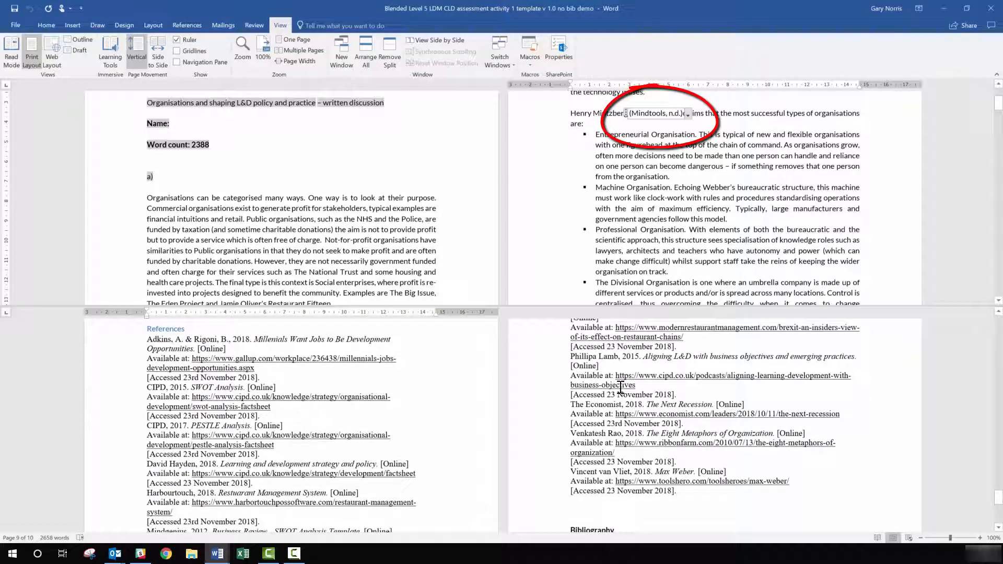
scroll(619, 389, down, 7)
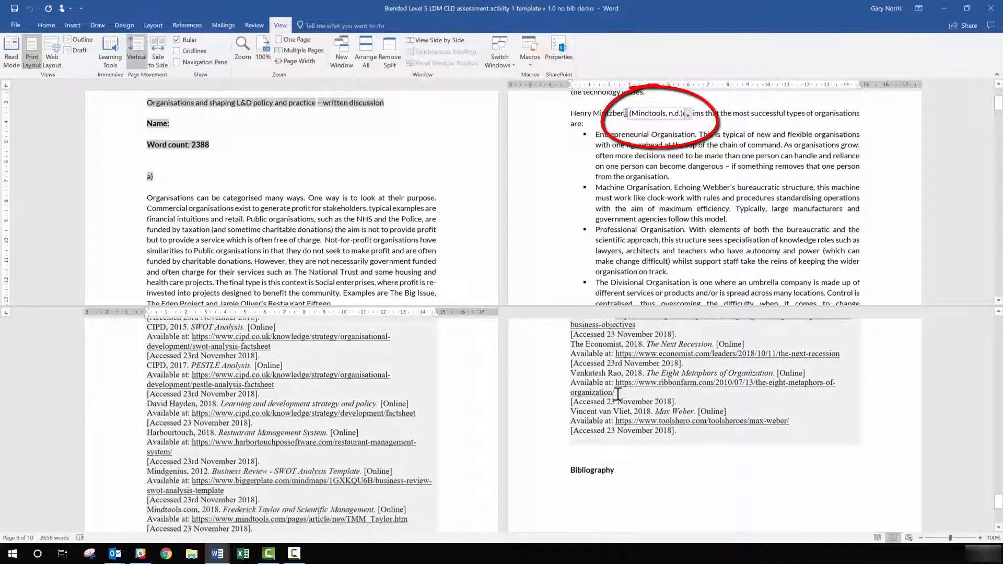
scroll(617, 393, down, 2)
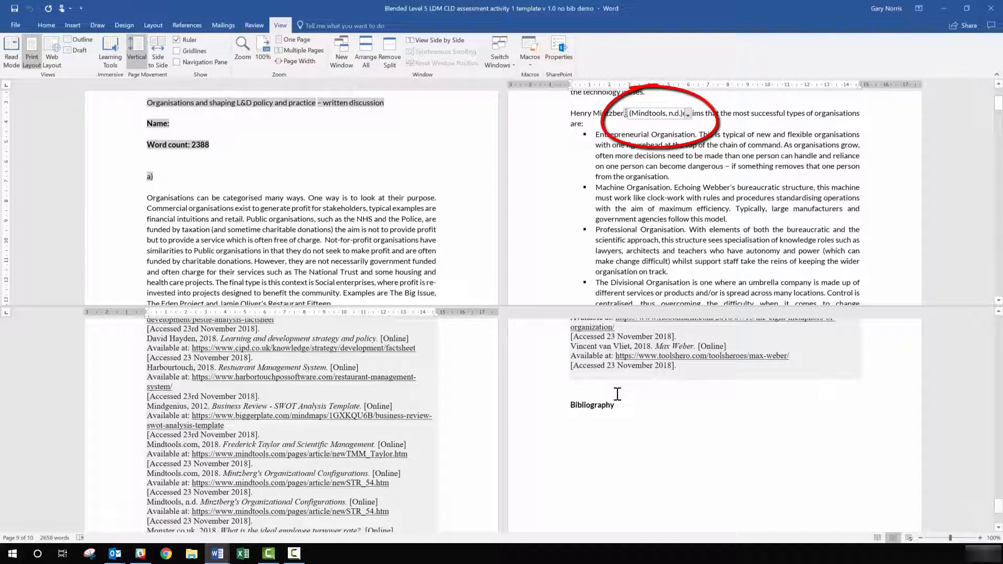
scroll(616, 393, down, 2)
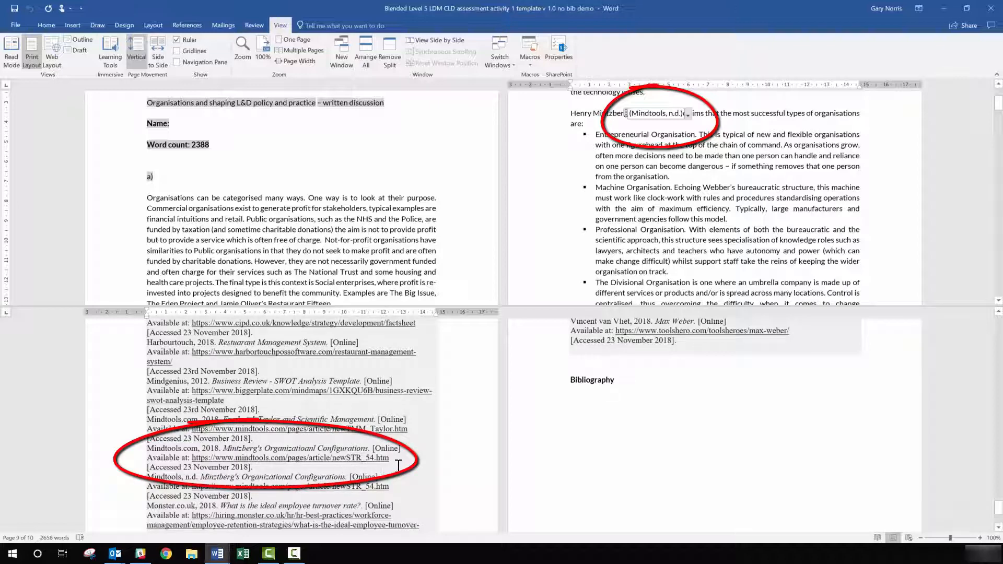
click(397, 487)
triple_click(198, 450)
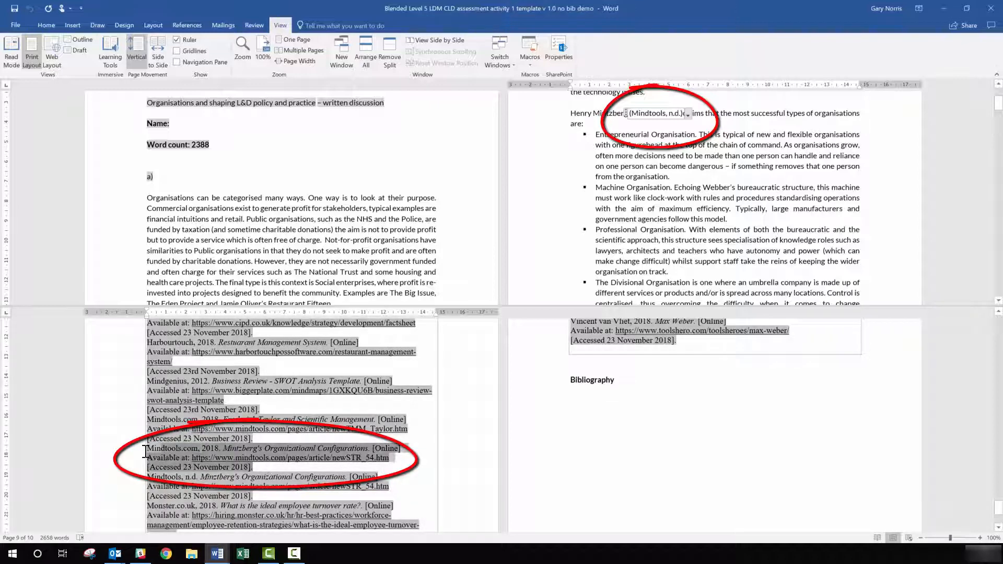
click(46, 25)
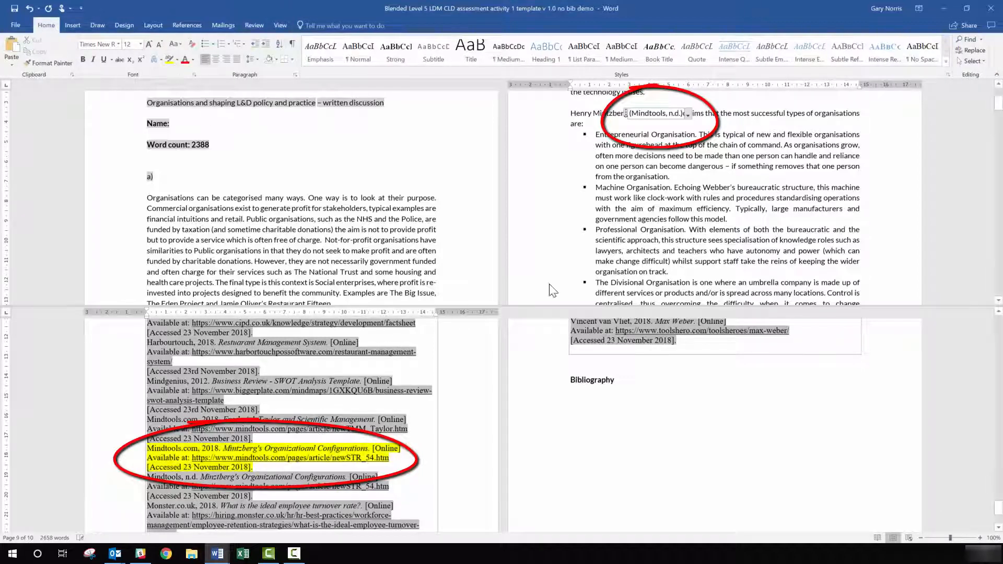
Find the 12% food price citation in the essay and highlight its matching reference, "Brexit food fears are founded", in yellow.
click(696, 149)
scroll(702, 199, down, 3)
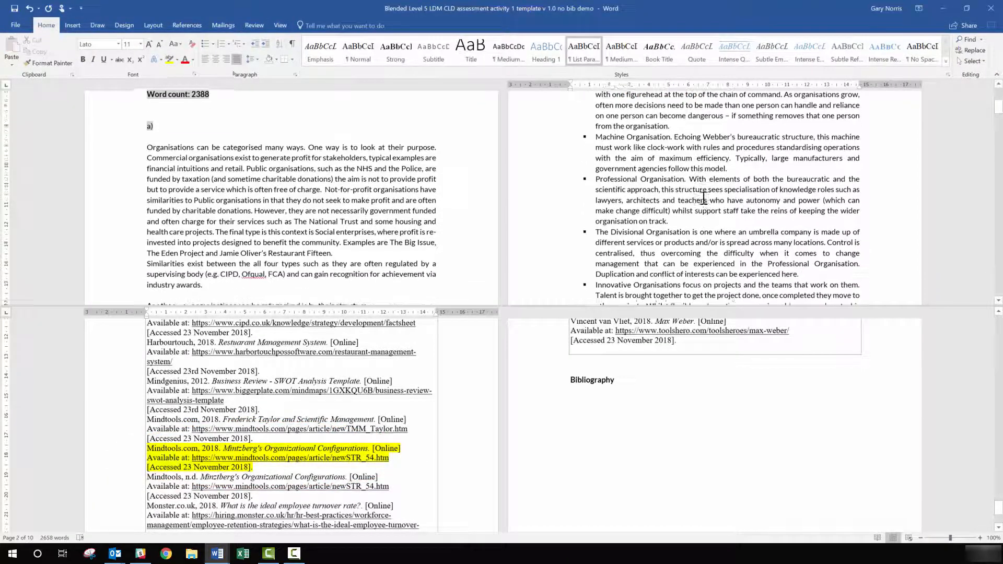
scroll(704, 200, down, 5)
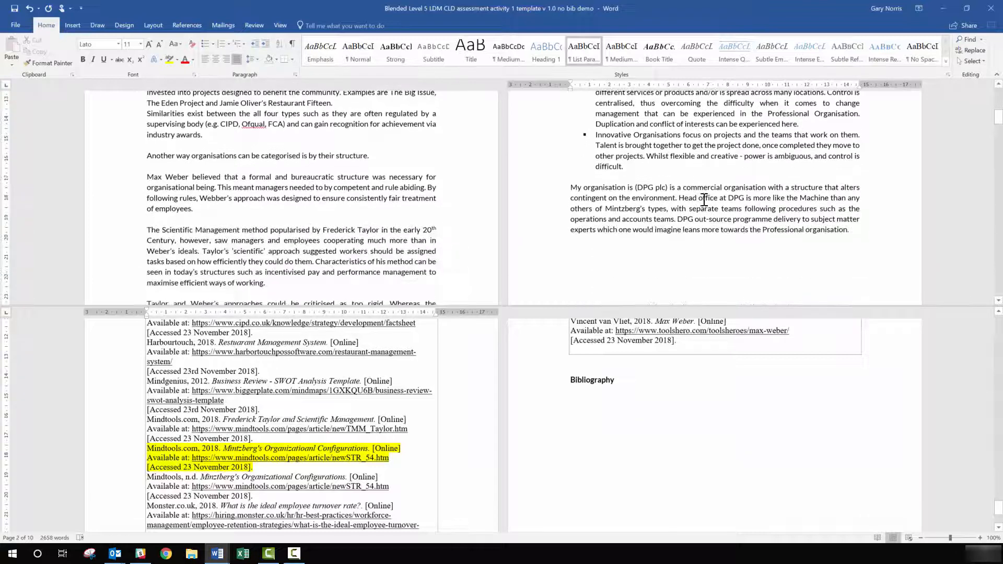
scroll(704, 199, down, 12)
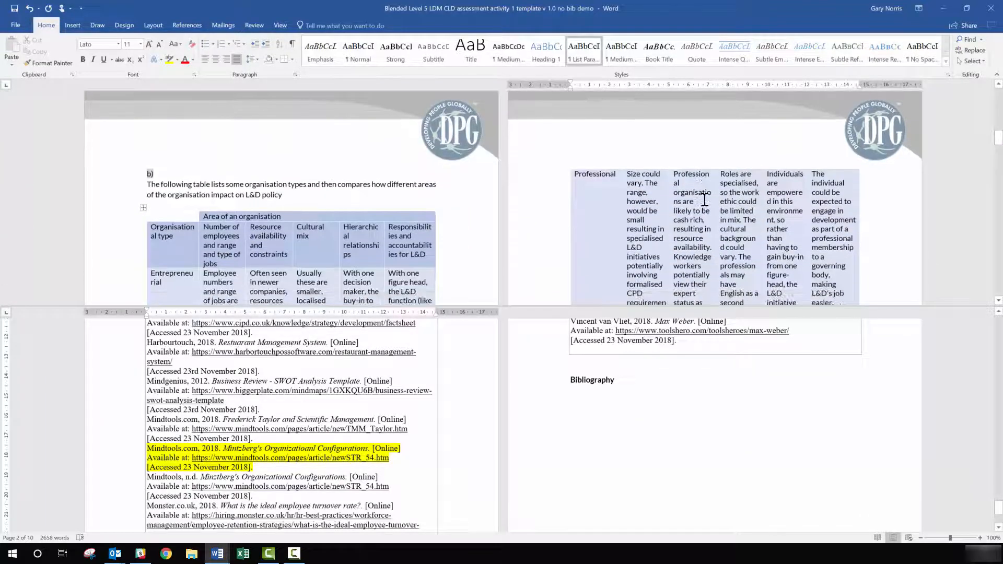
scroll(704, 200, down, 15)
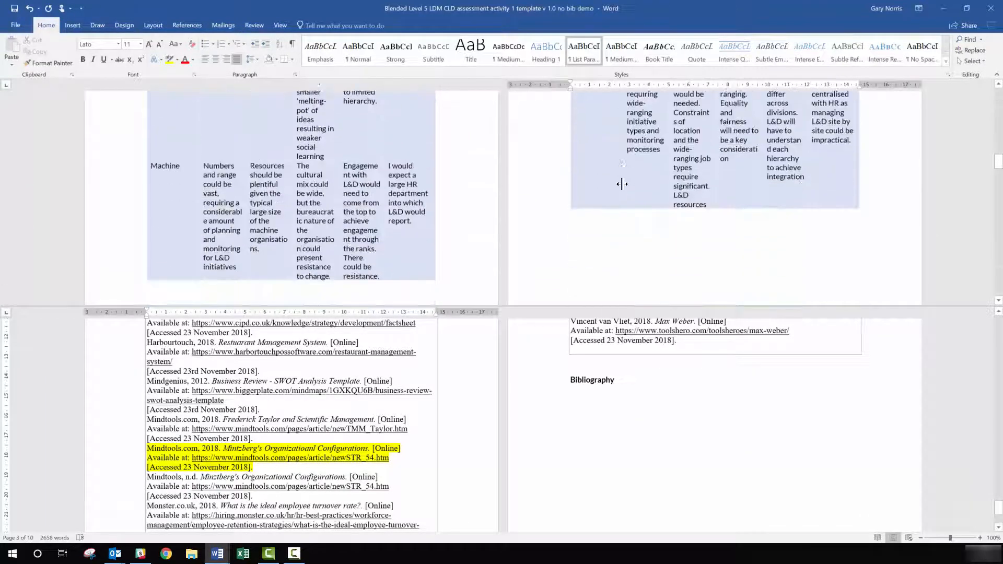
scroll(621, 183, down, 8)
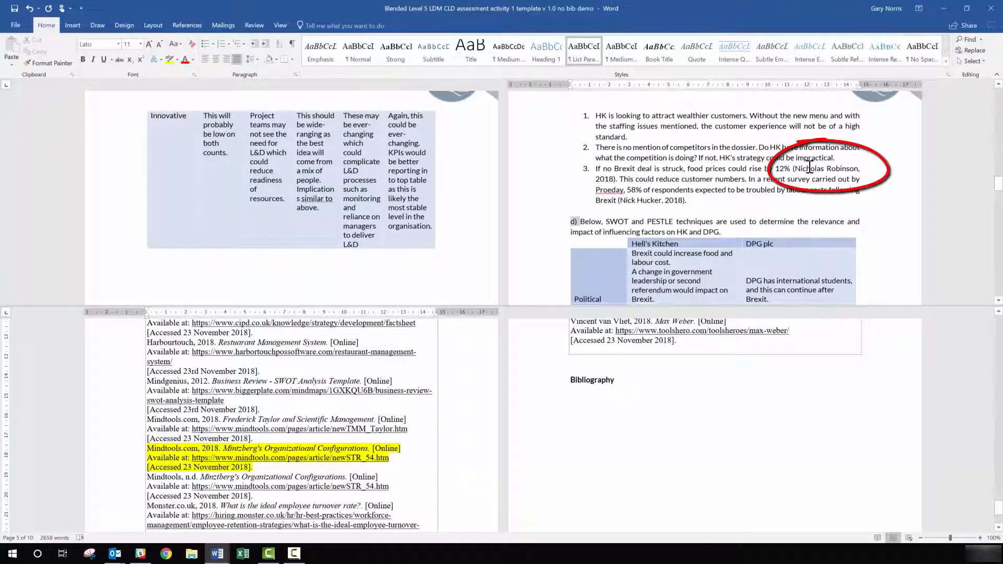
scroll(217, 418, down, 5)
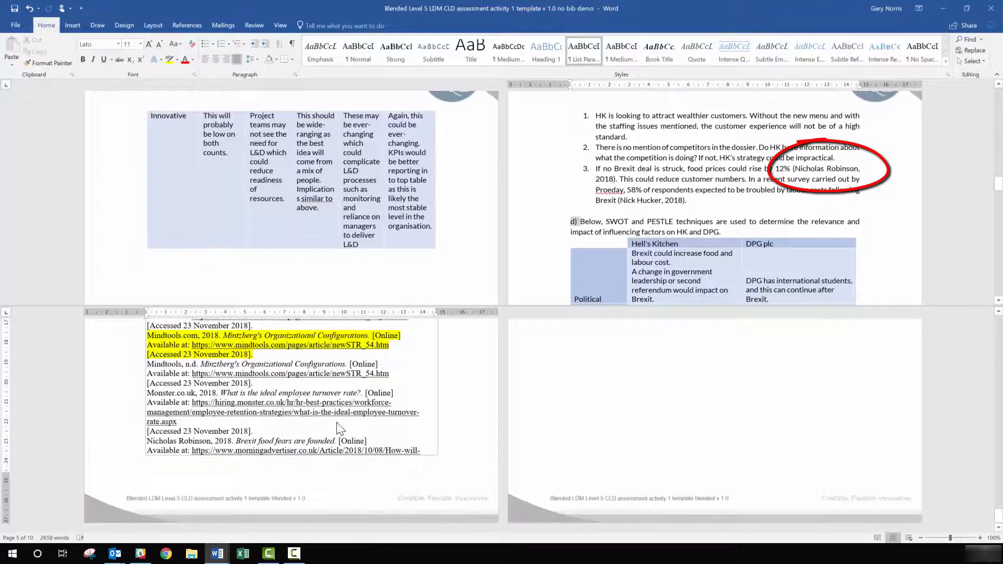
click(147, 442)
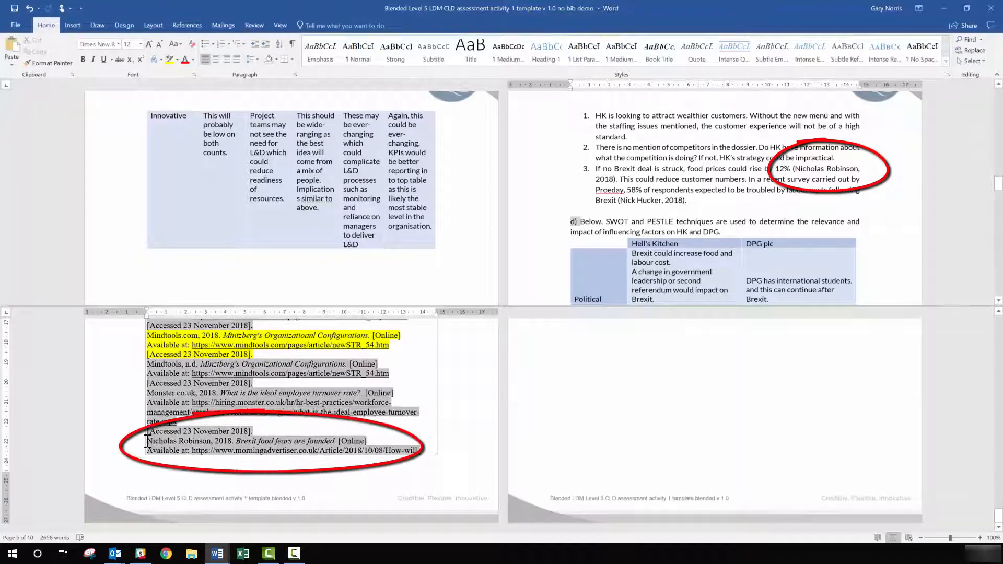
drag(147, 442, 412, 450)
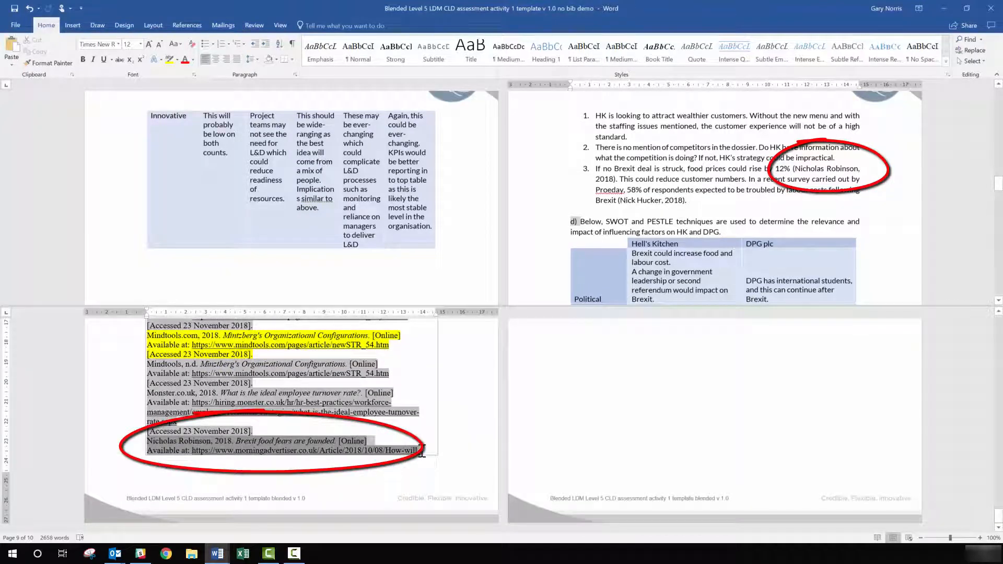
click(169, 59)
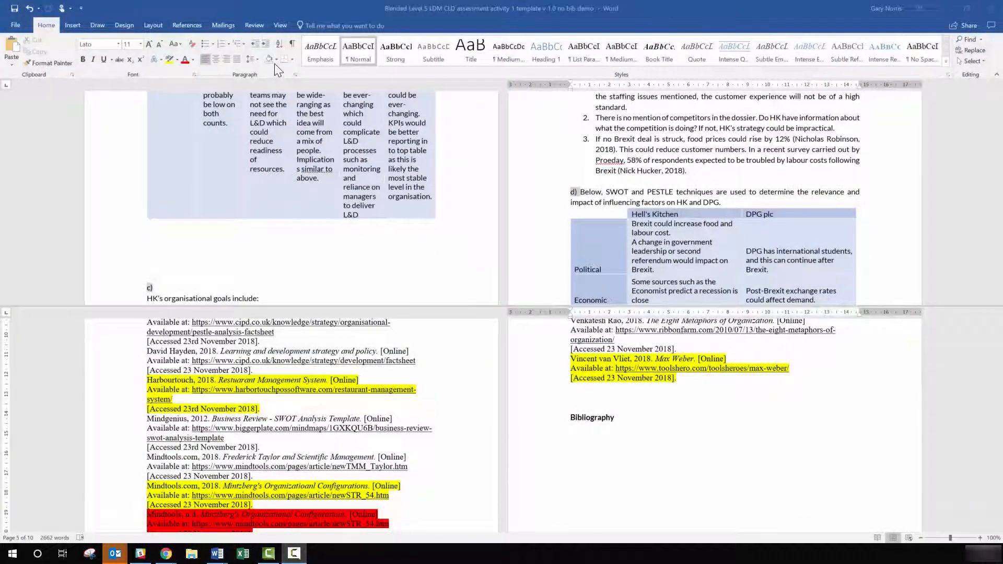
Remove the window split and return to the start of the References list.
click(284, 23)
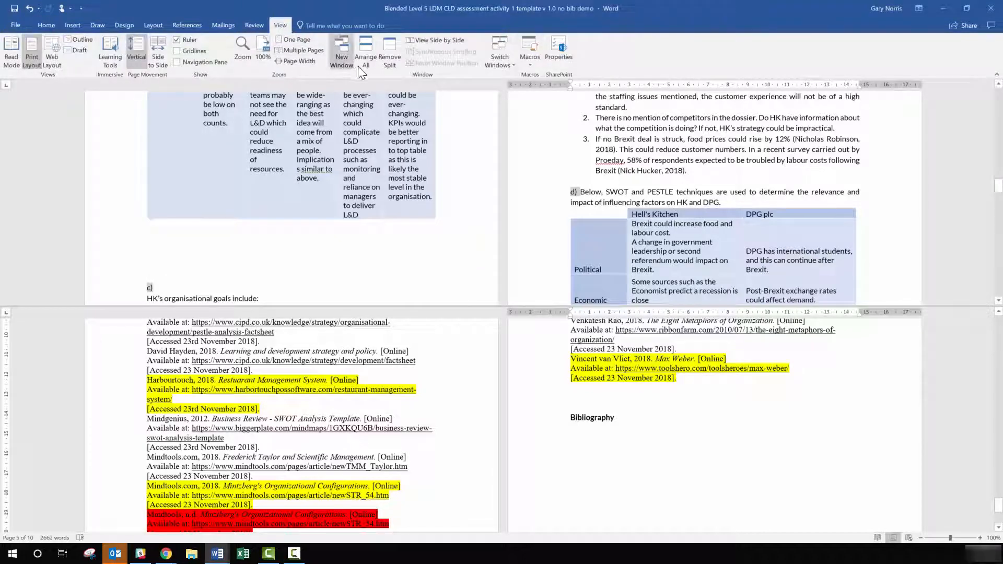
click(388, 62)
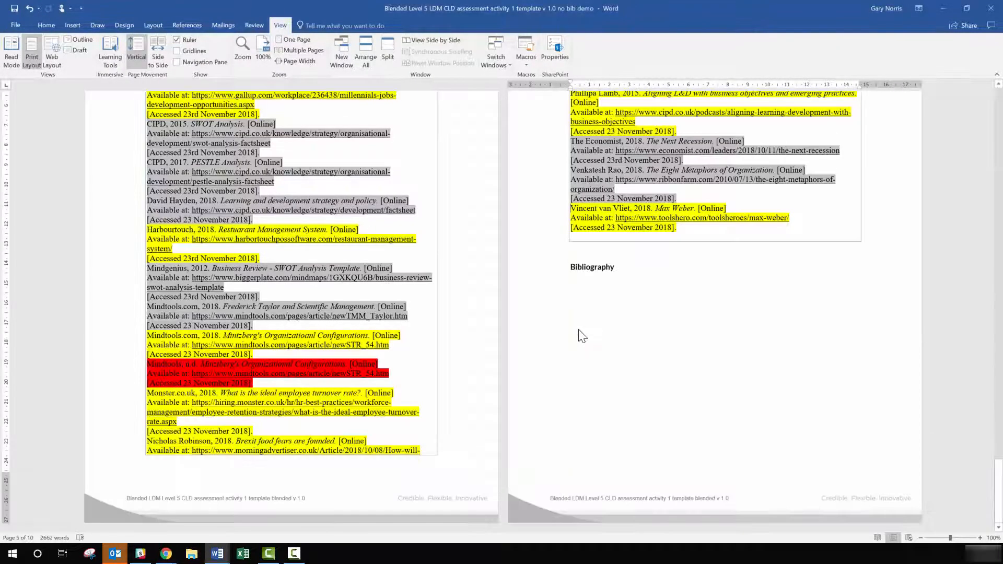
scroll(579, 332, up, 3)
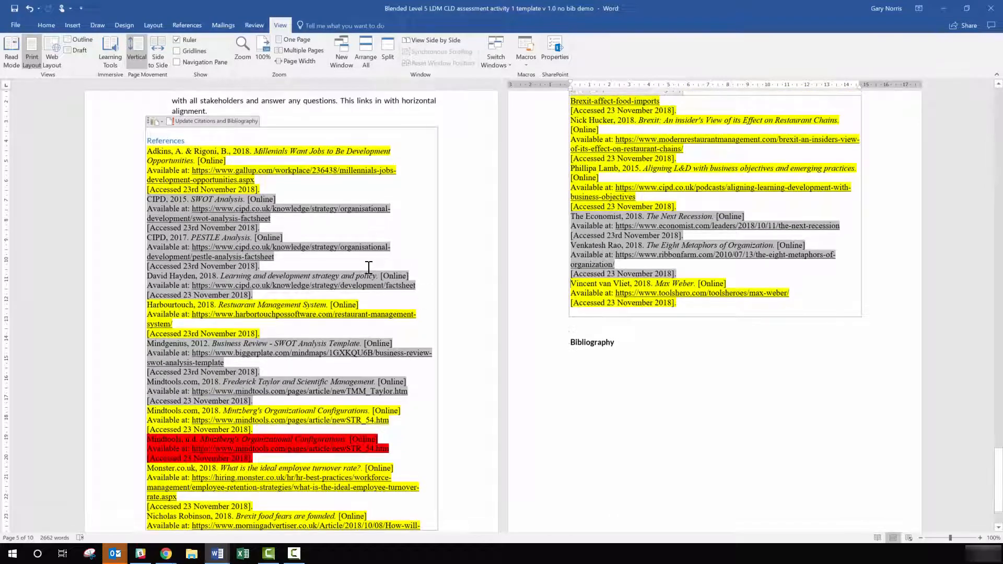
Move the unhighlighted references "SWOT Analysis", "PESTLE Analysis" and "Learning and development strategy and policy" from References to below the Bibliography heading.
click(256, 295)
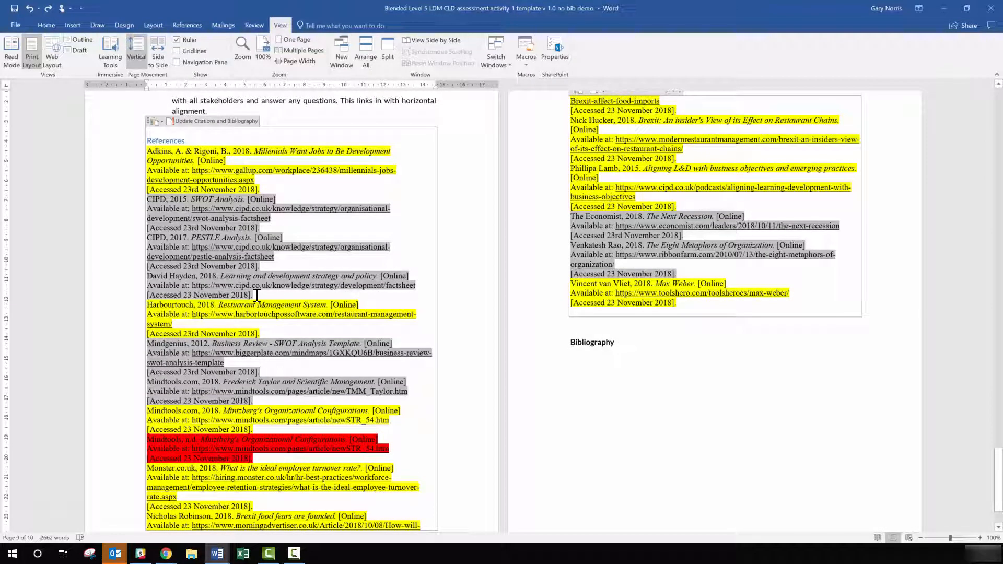
drag(211, 253, 146, 199)
key(ctrl+c)
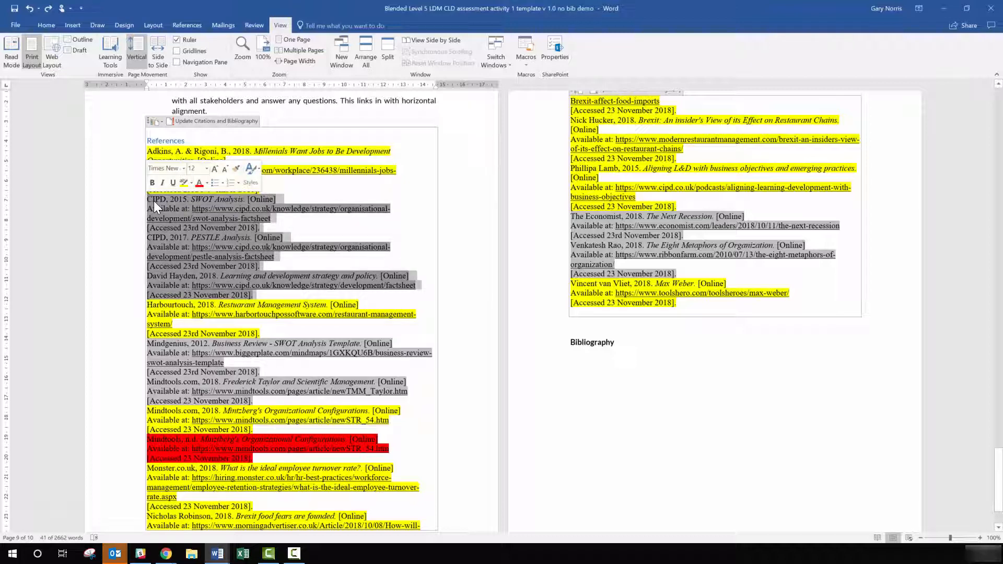
right_click(154, 201)
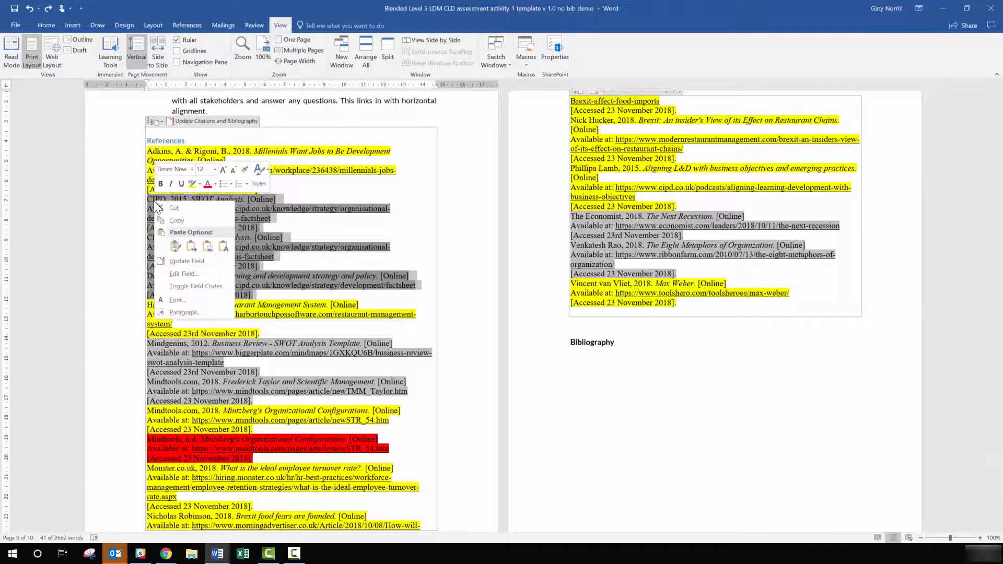
click(209, 208)
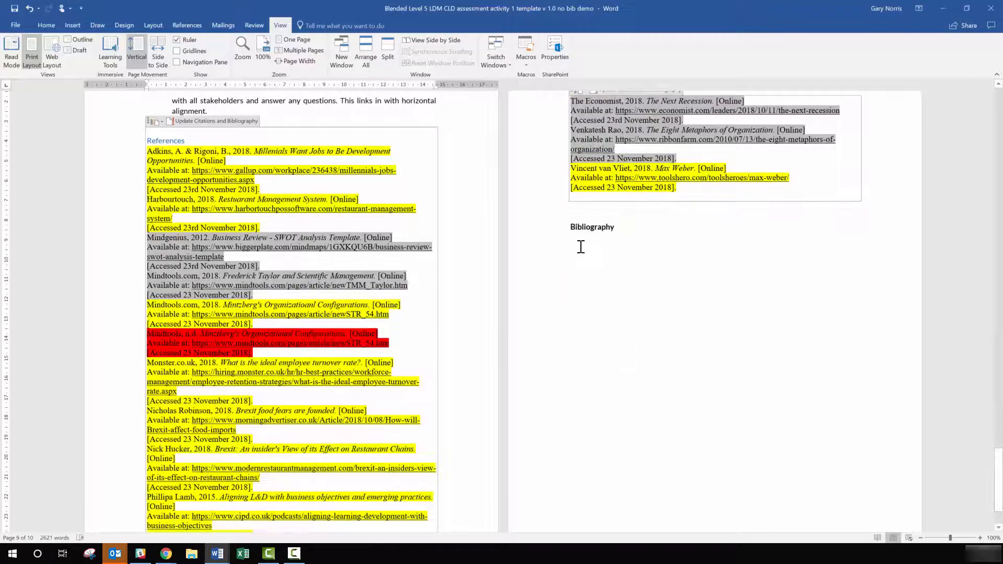
click(574, 236)
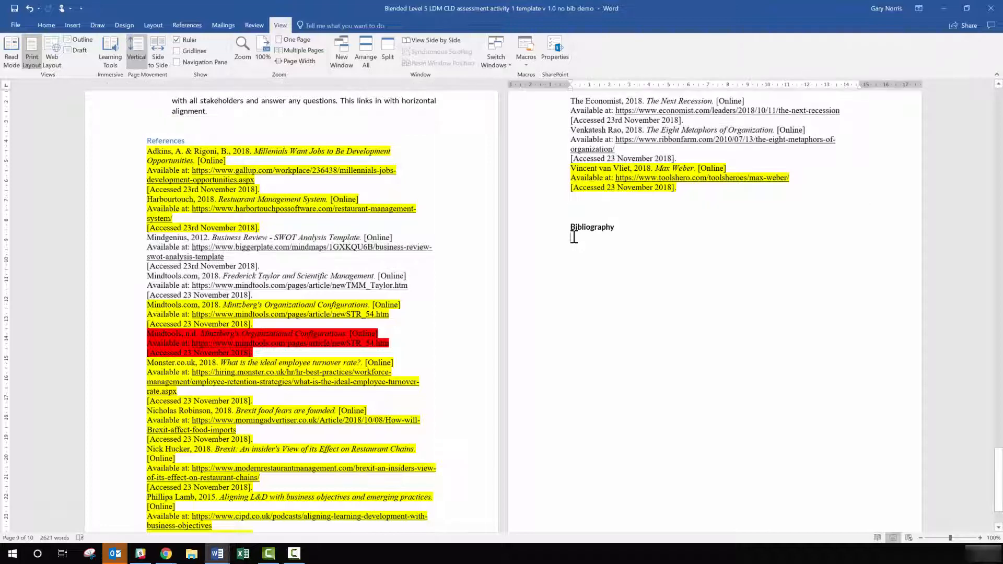
right_click(573, 237)
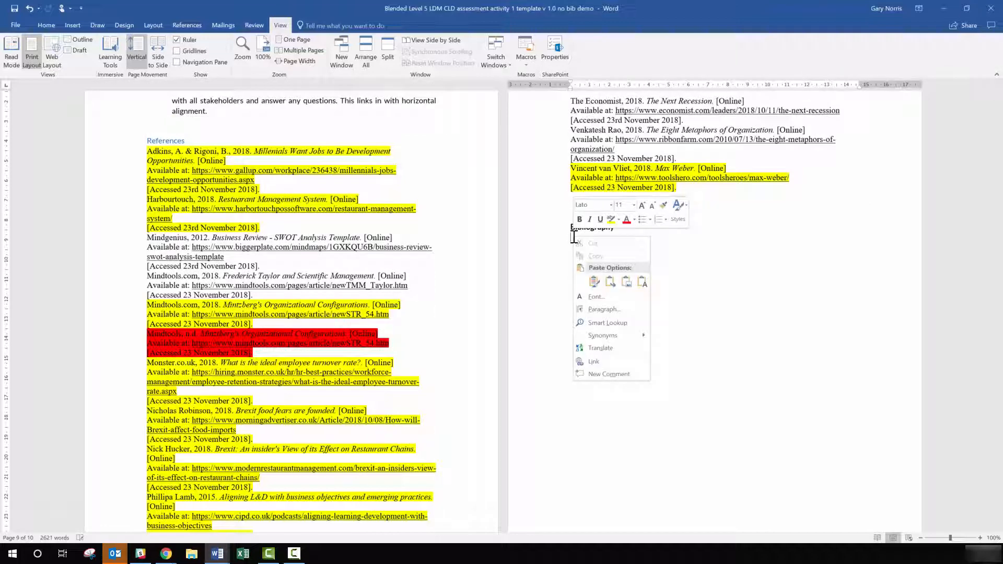
click(594, 283)
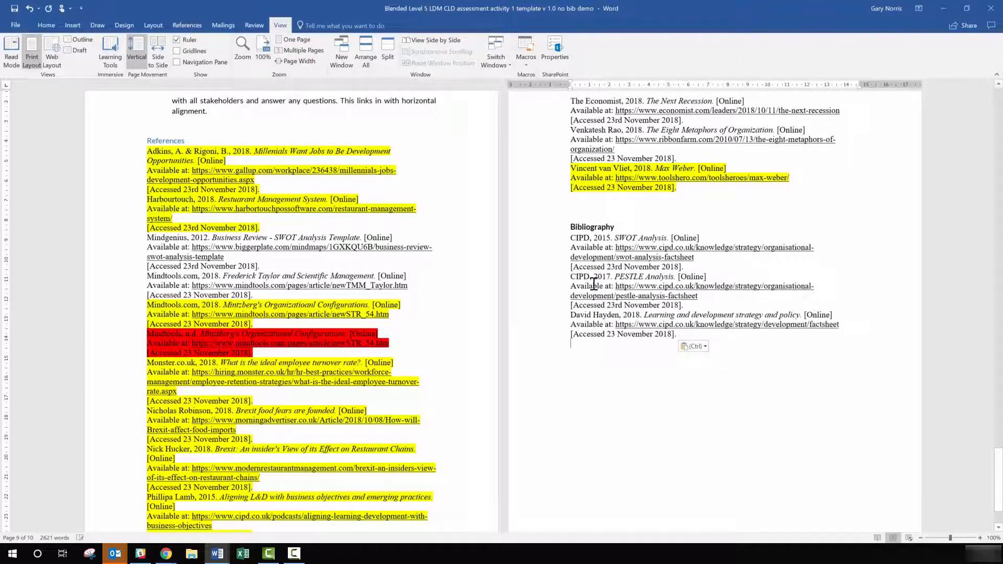
Move the Mindgenius, 2012 and Mindtools.com, 2018 "Frederick Taylor and Scientific Management" entries from References to the end of the Bibliography.
drag(253, 295, 147, 237)
right_click(155, 240)
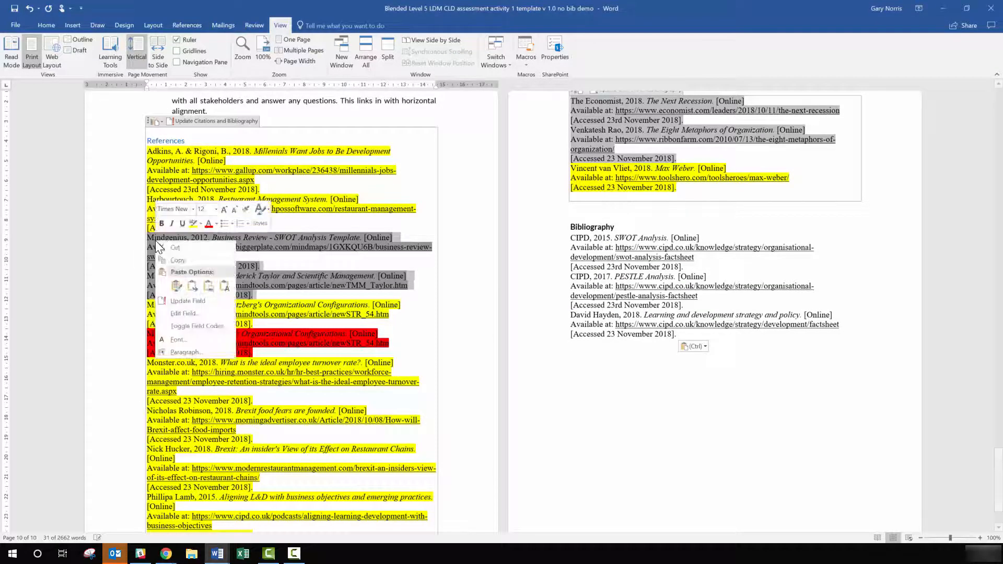
click(175, 247)
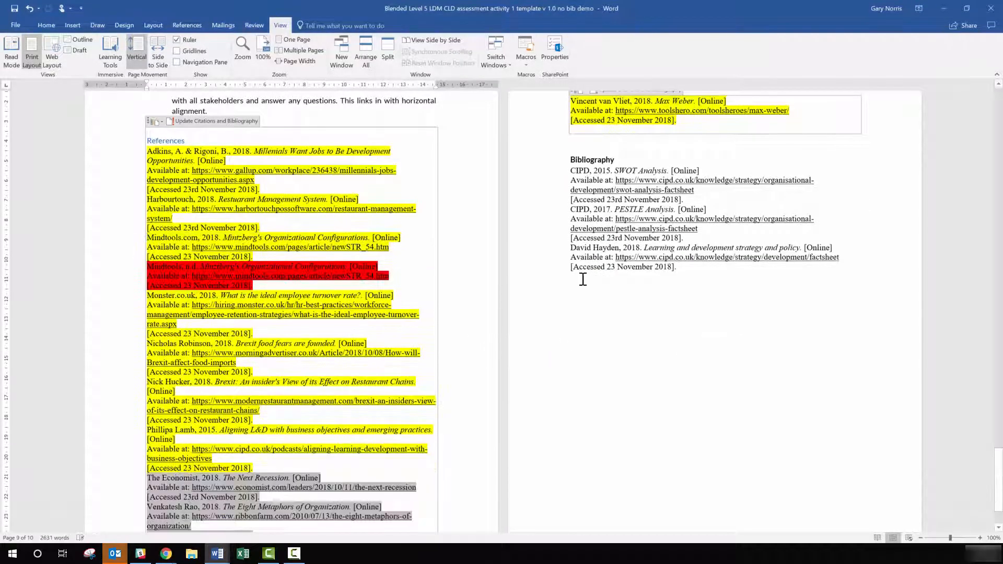
click(583, 279)
right_click(583, 279)
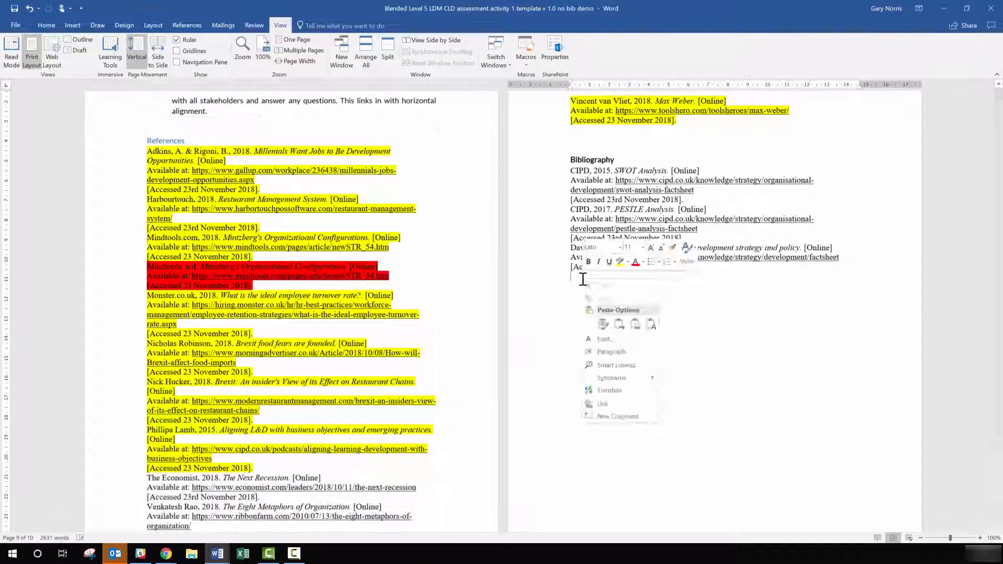
click(604, 325)
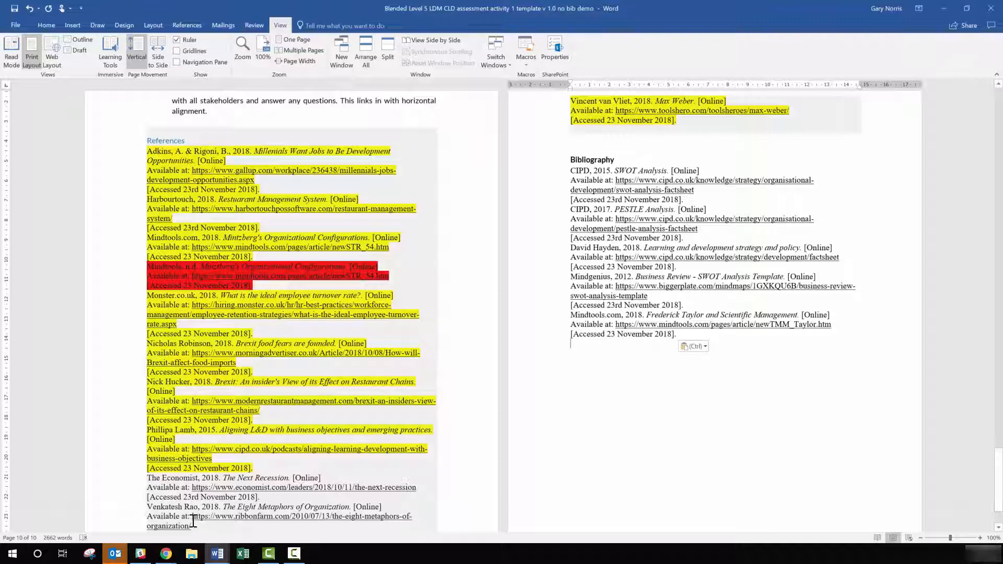
Move "The Next Recession" and "The Eight Metaphors of Organization" entries from References to the end of the Bibliography.
scroll(196, 515, down, 1)
drag(256, 509, 151, 456)
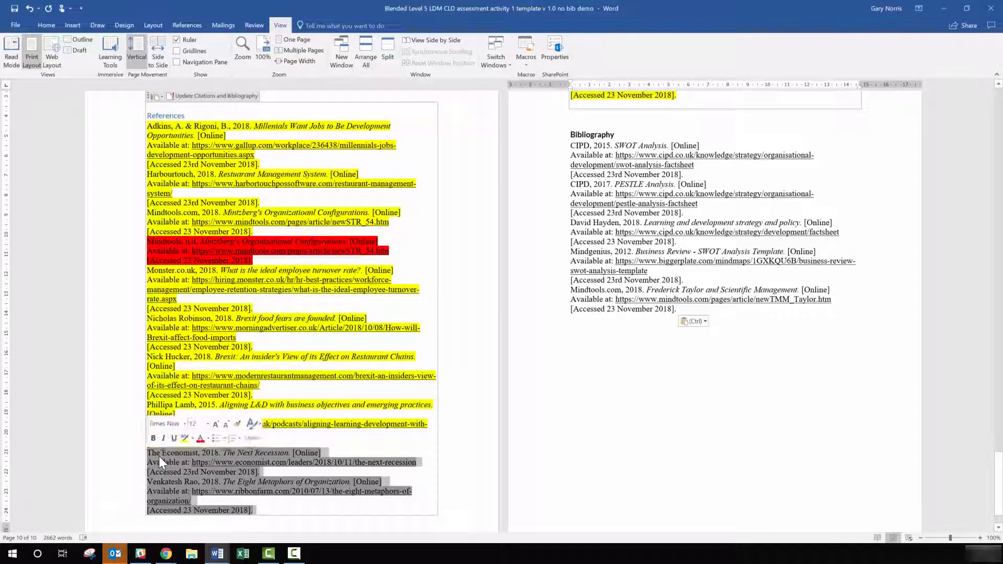
right_click(159, 456)
click(193, 348)
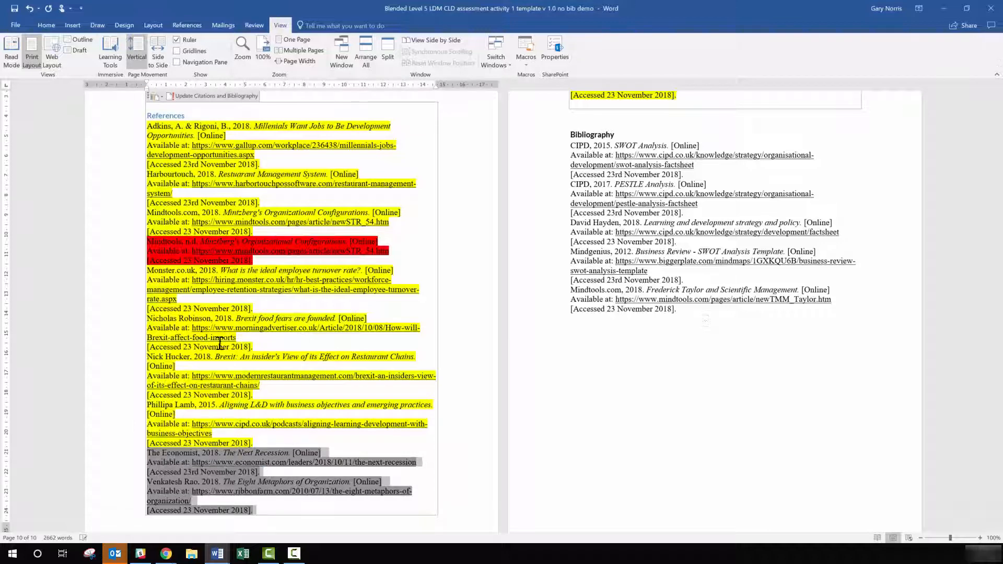
click(579, 251)
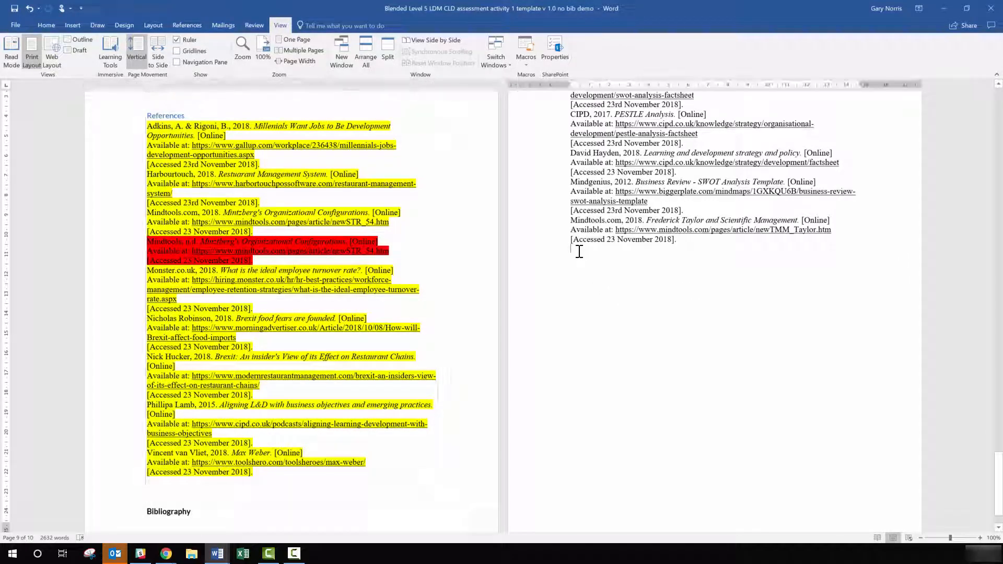
right_click(579, 252)
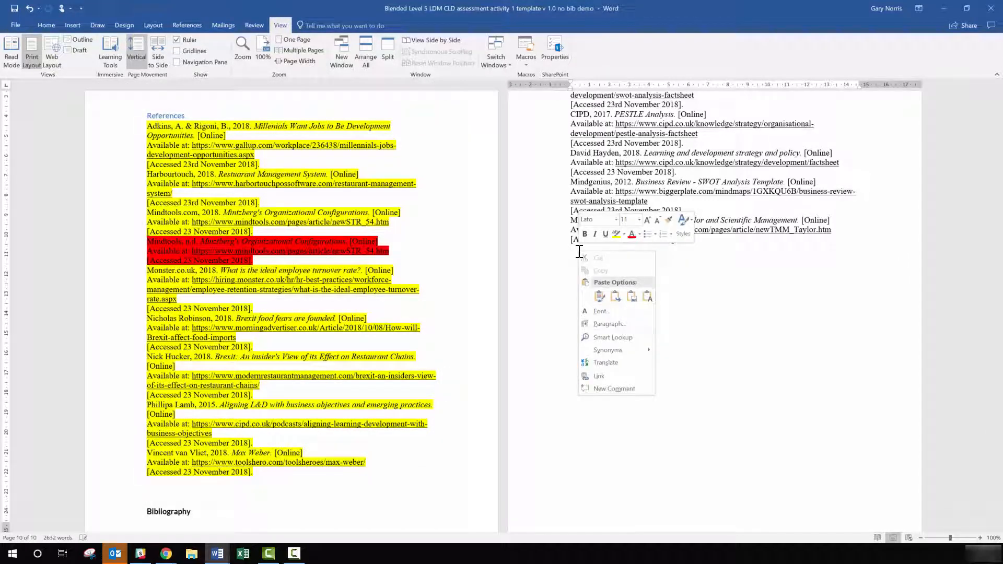
click(599, 296)
scroll(588, 317, up, 3)
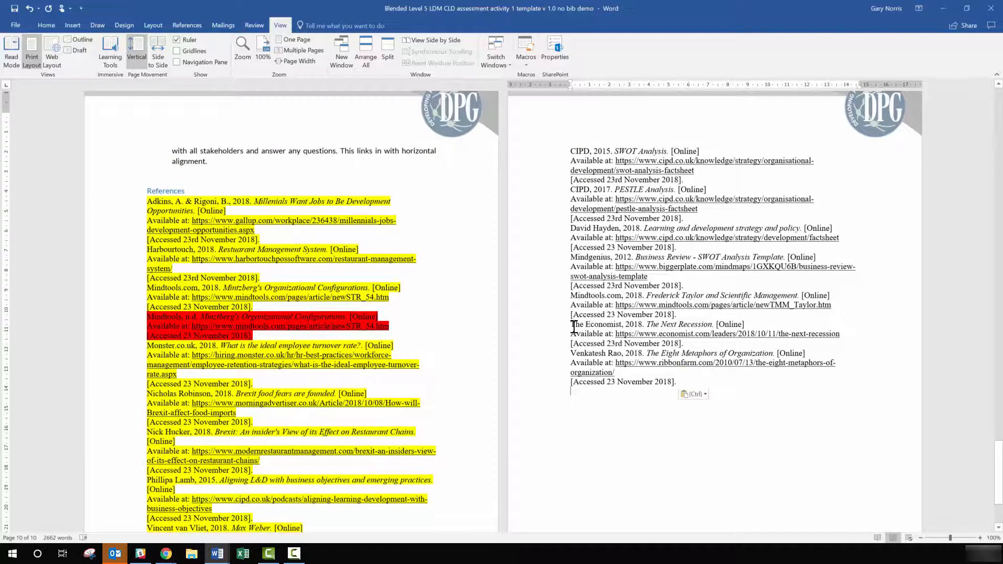
scroll(572, 328, down, 1)
scroll(722, 450, down, 1)
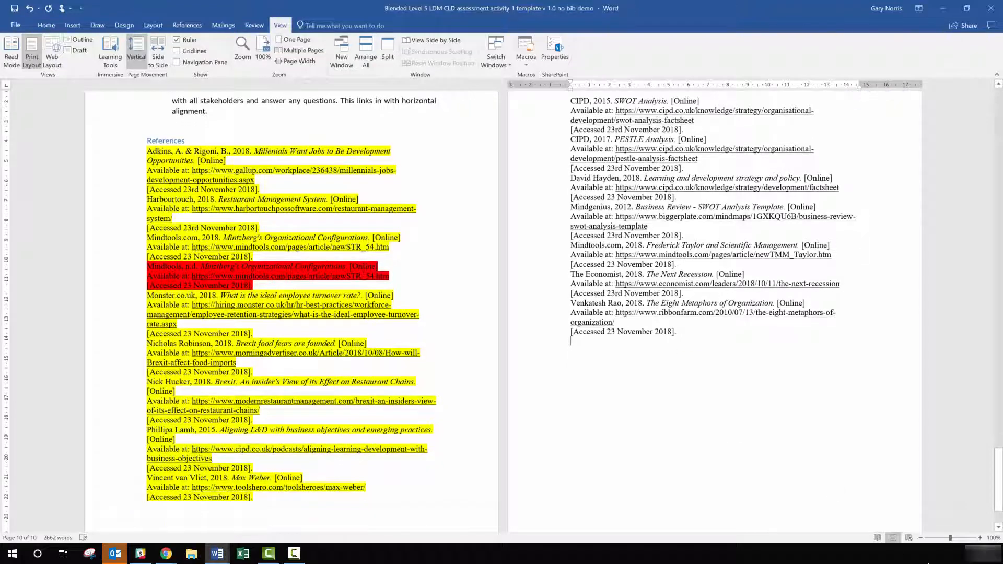
Zoom the document to 120% and insert a page break before the Bibliography heading so it starts a new page.
click(979, 538)
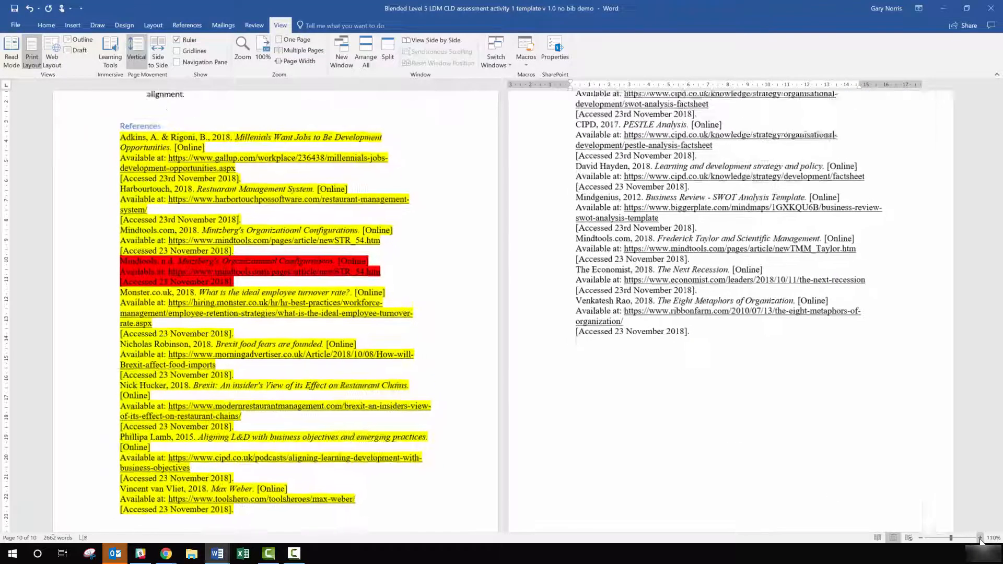
click(980, 538)
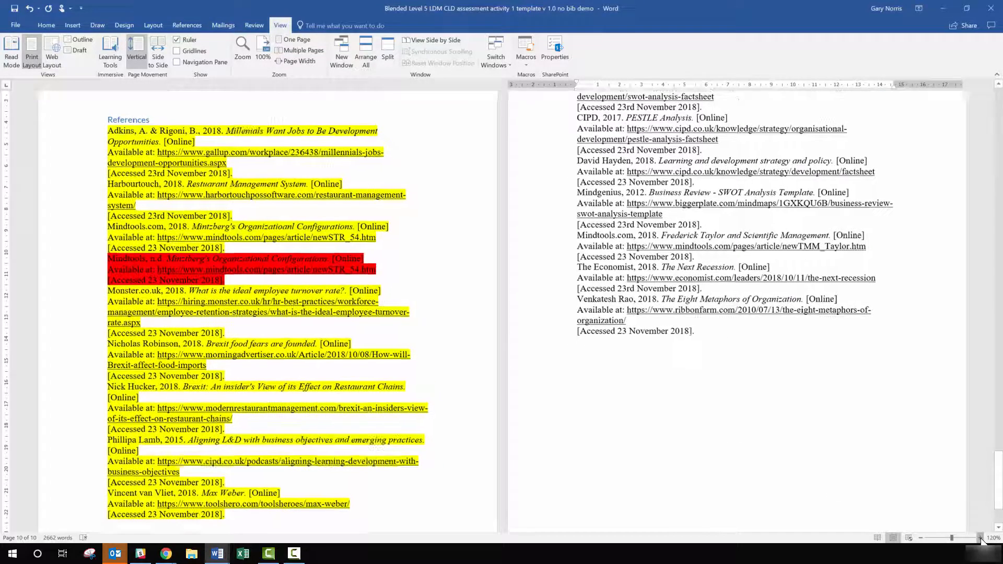
scroll(630, 426, up, 6)
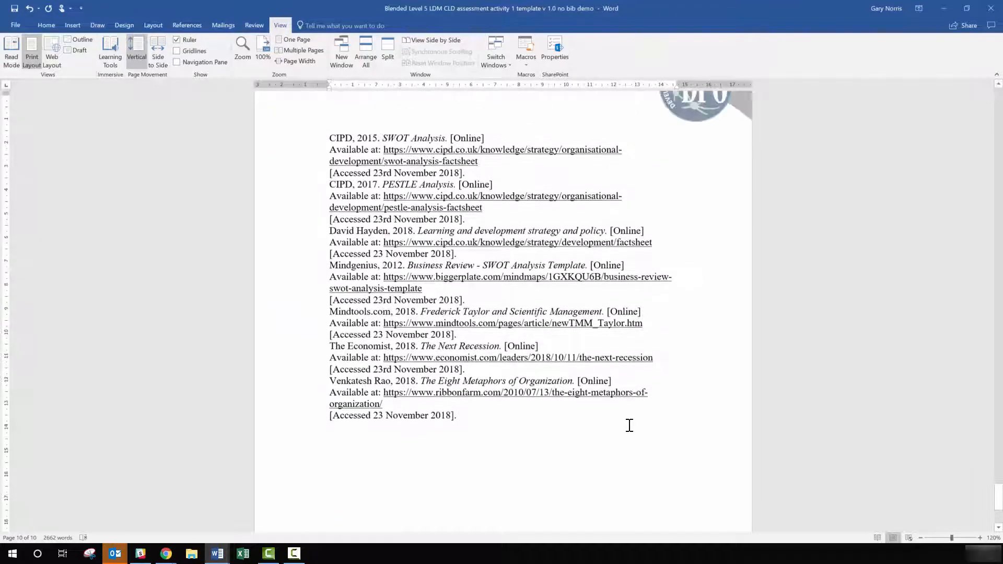
scroll(630, 425, up, 2)
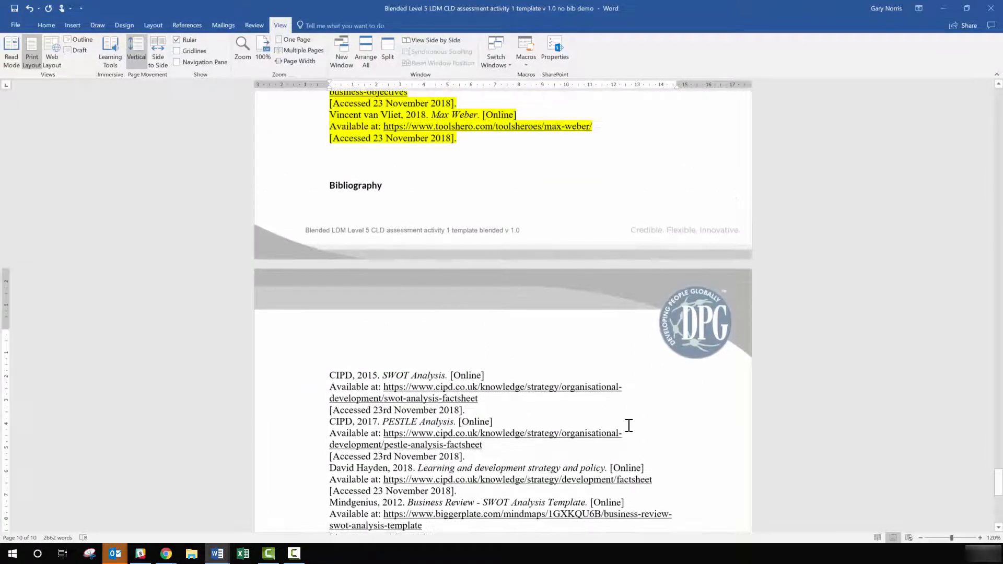
click(354, 225)
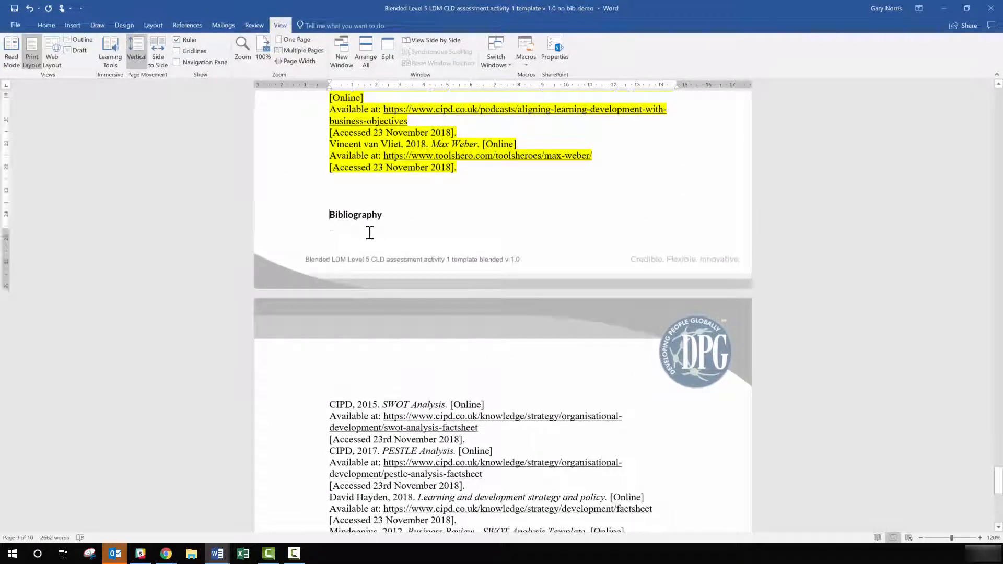
key(ctrl+Return)
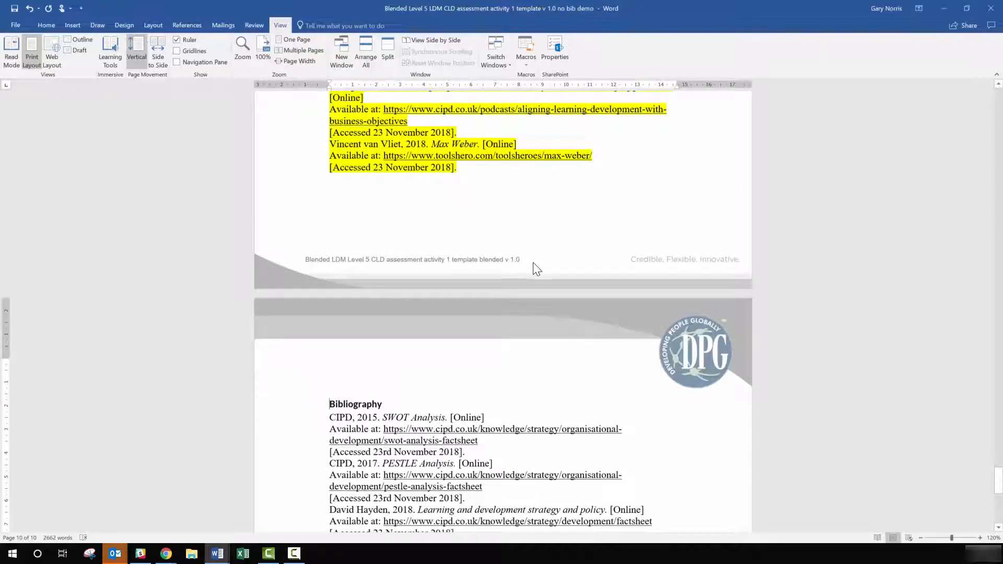
scroll(536, 264, down, 5)
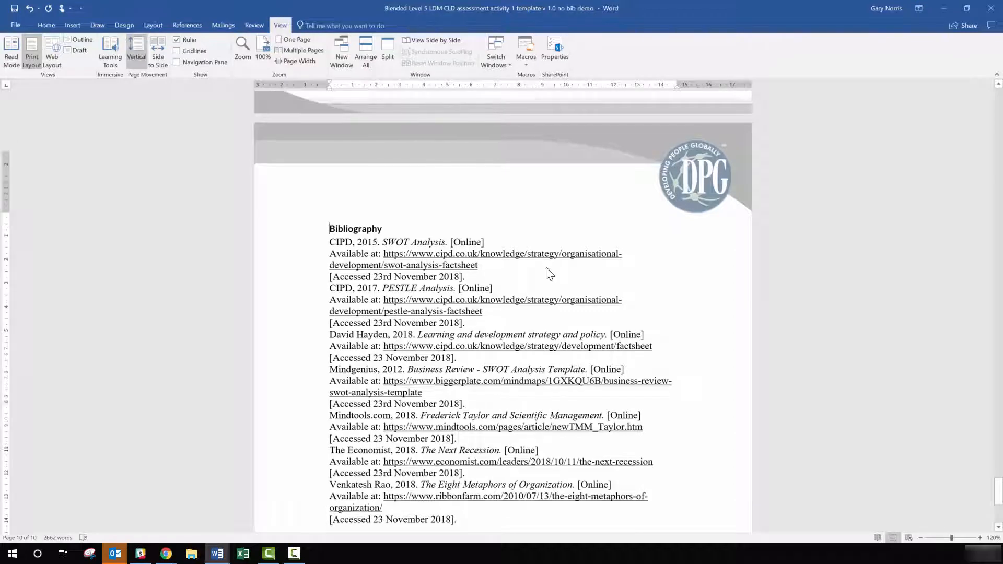
Delete the red-highlighted duplicate Mindtools, n.d. entry from the References list.
scroll(549, 273, up, 10)
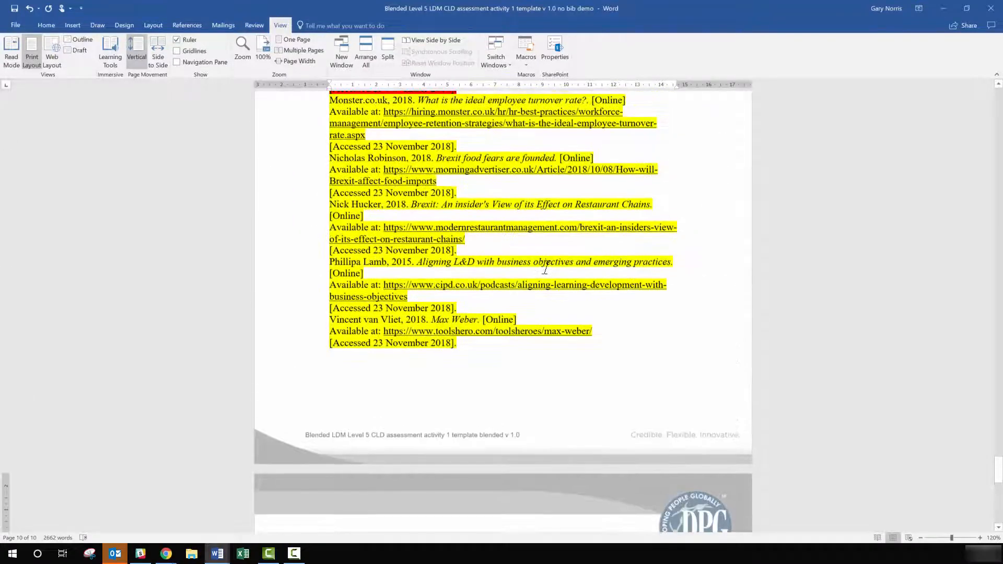
scroll(545, 268, up, 5)
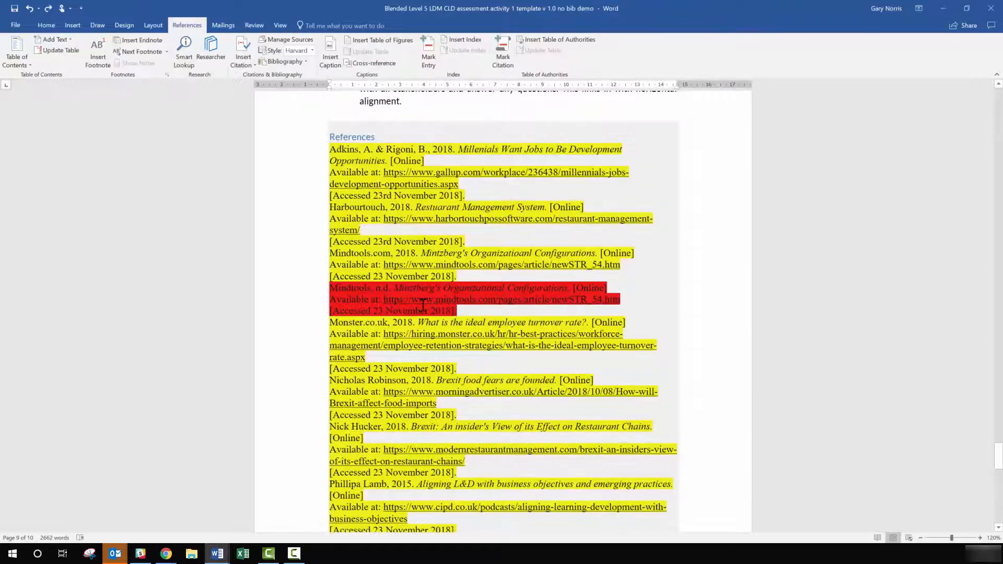
drag(456, 311, 330, 288)
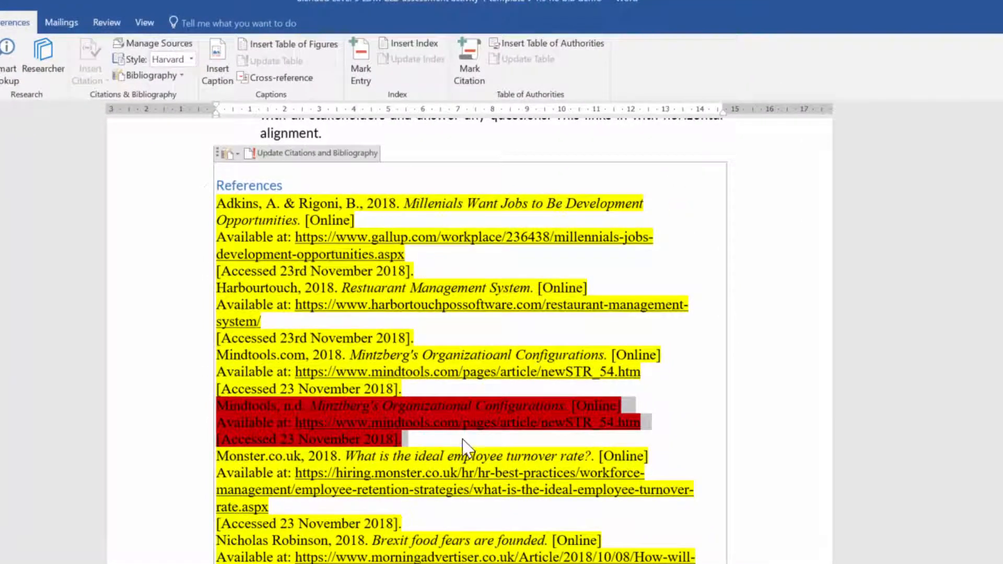
key(Delete)
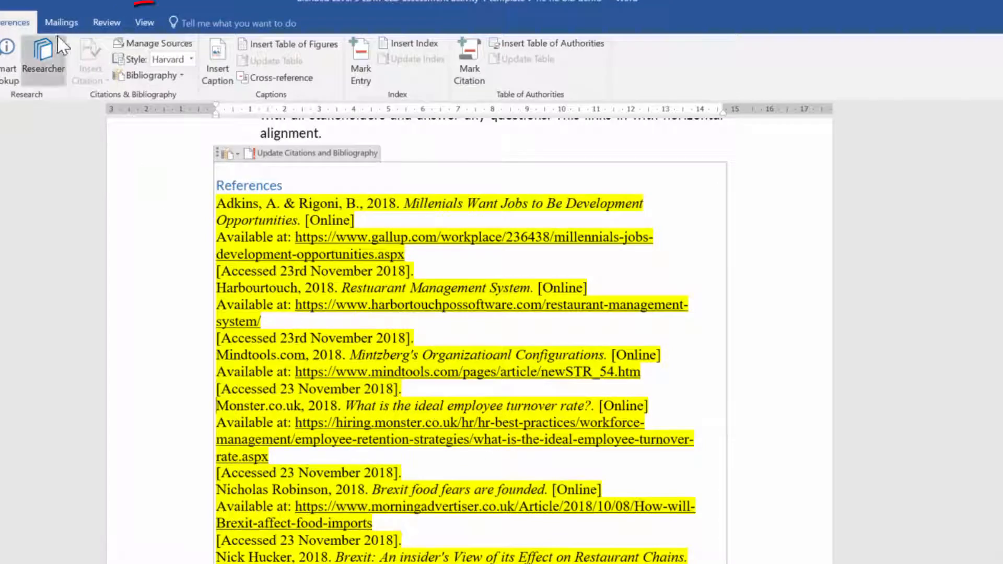
Delete the 2007 "Human Resource Management" source from the Master List in the Source Manager and close it.
click(150, 46)
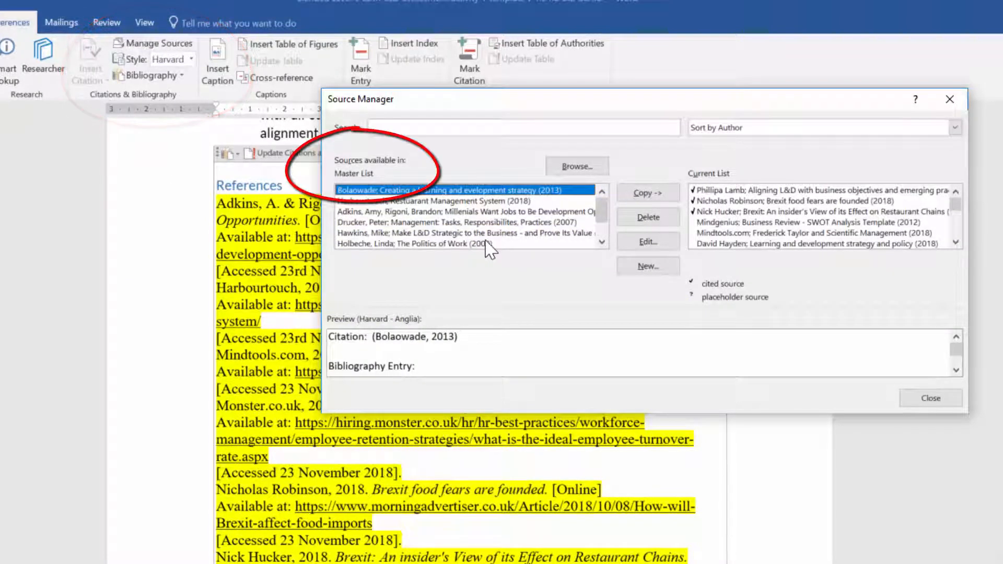
scroll(496, 243, down, 1)
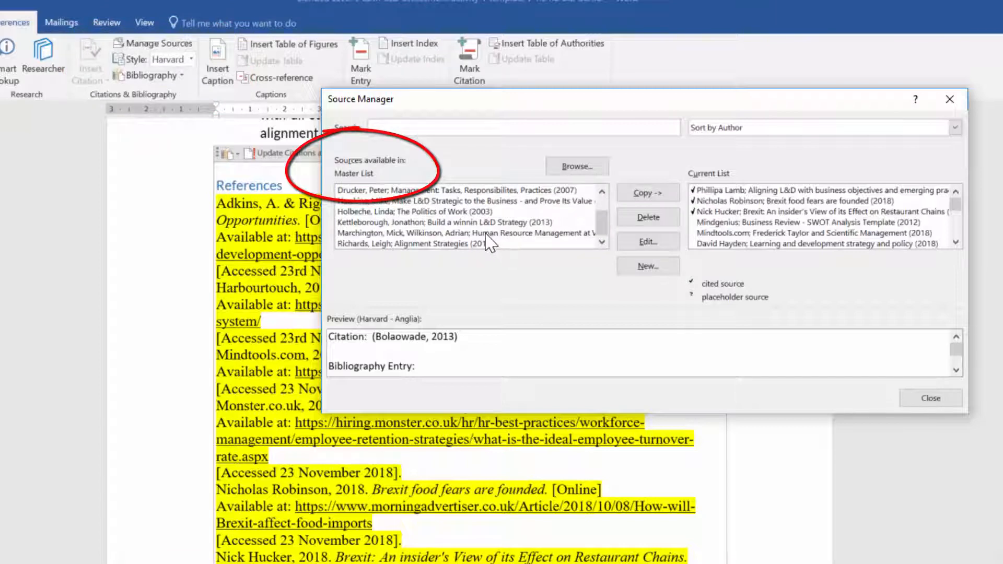
click(480, 233)
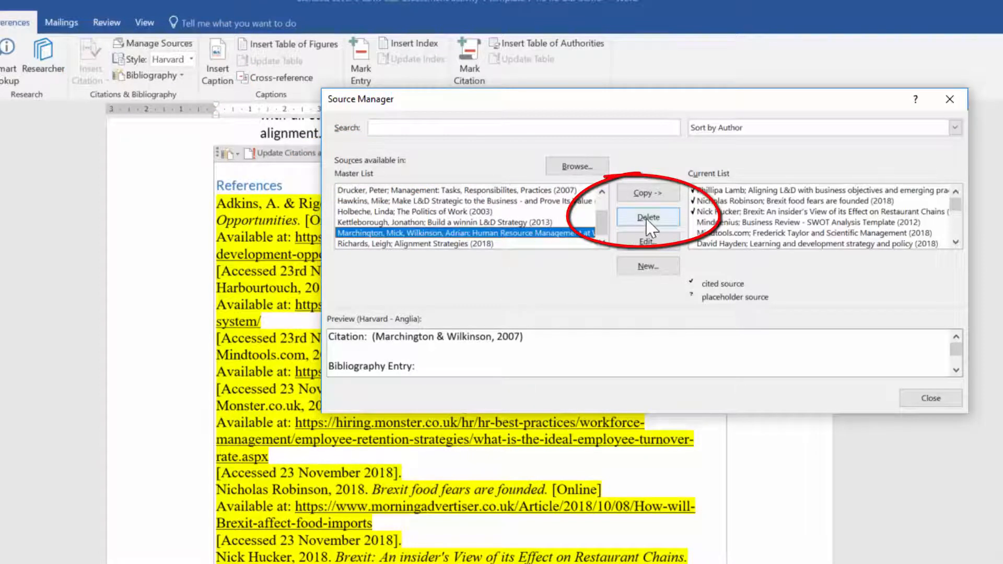
click(669, 227)
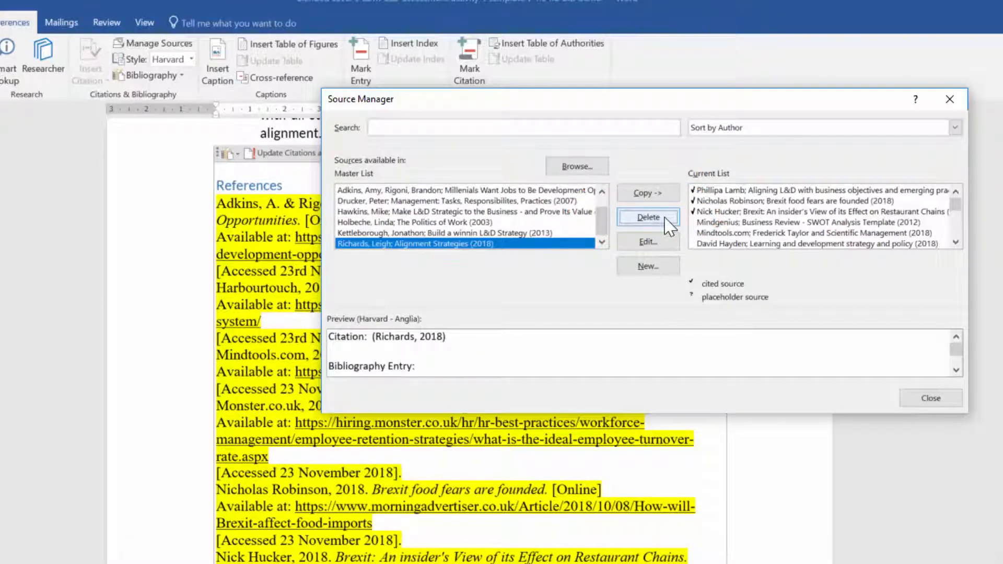
click(925, 402)
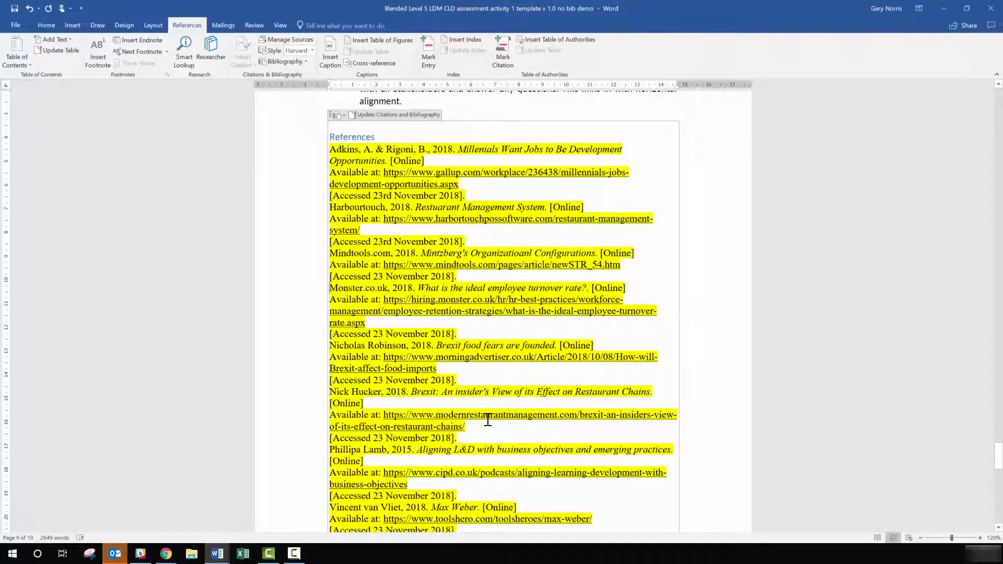
Remove the yellow highlighting from the whole References list and set its text to Lato, size 11.
scroll(488, 420, down, 1)
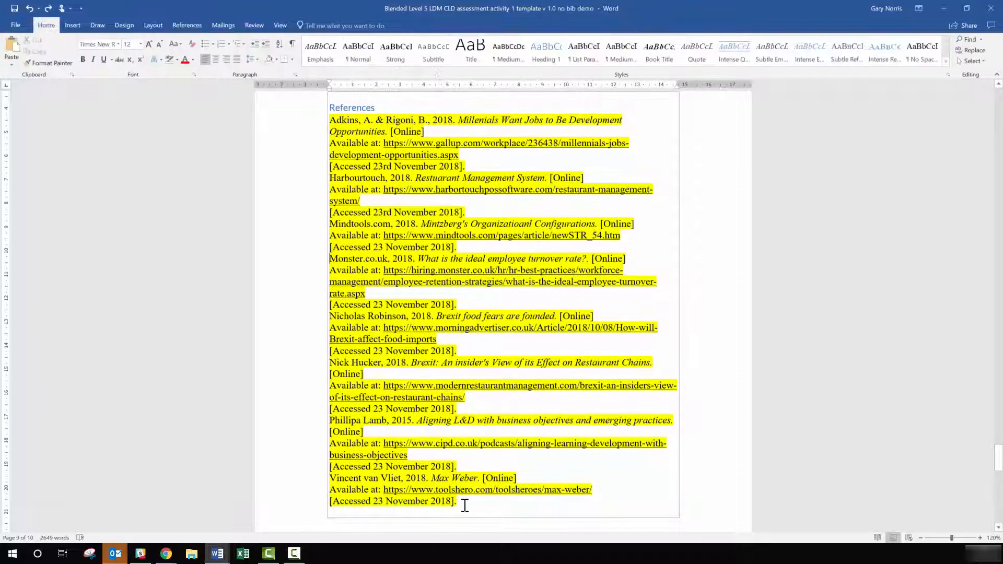
drag(465, 505, 299, 108)
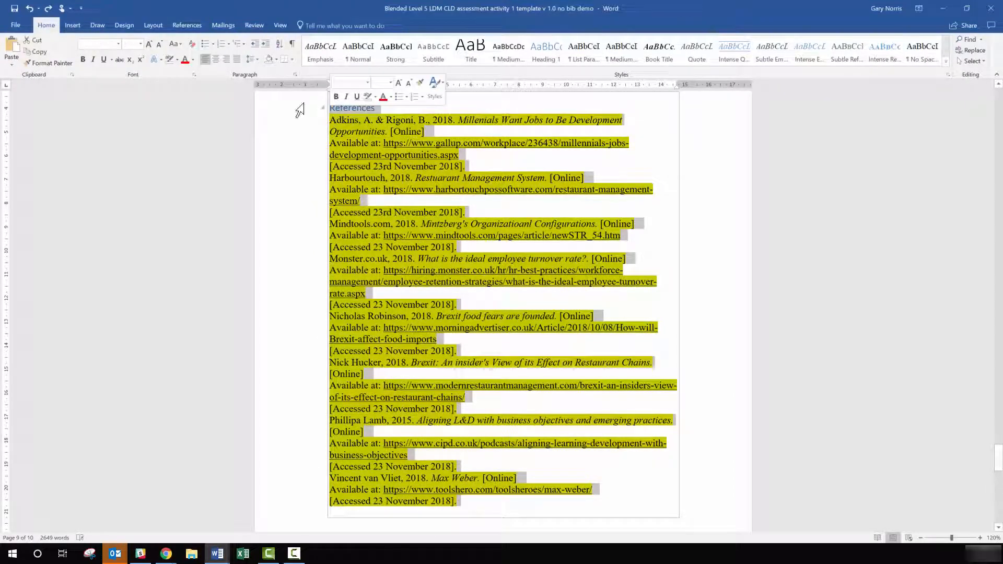
click(176, 61)
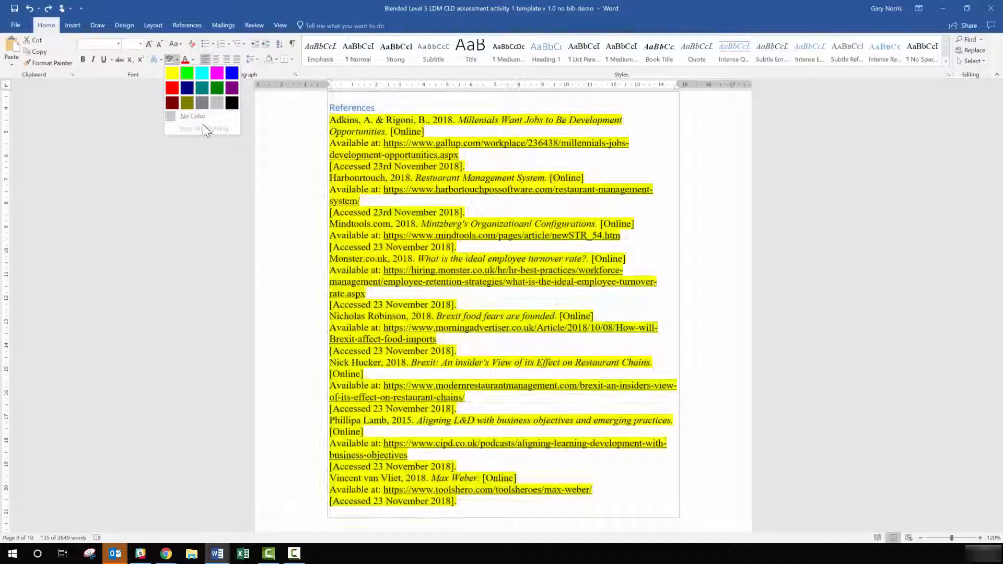
click(190, 116)
click(119, 44)
click(99, 107)
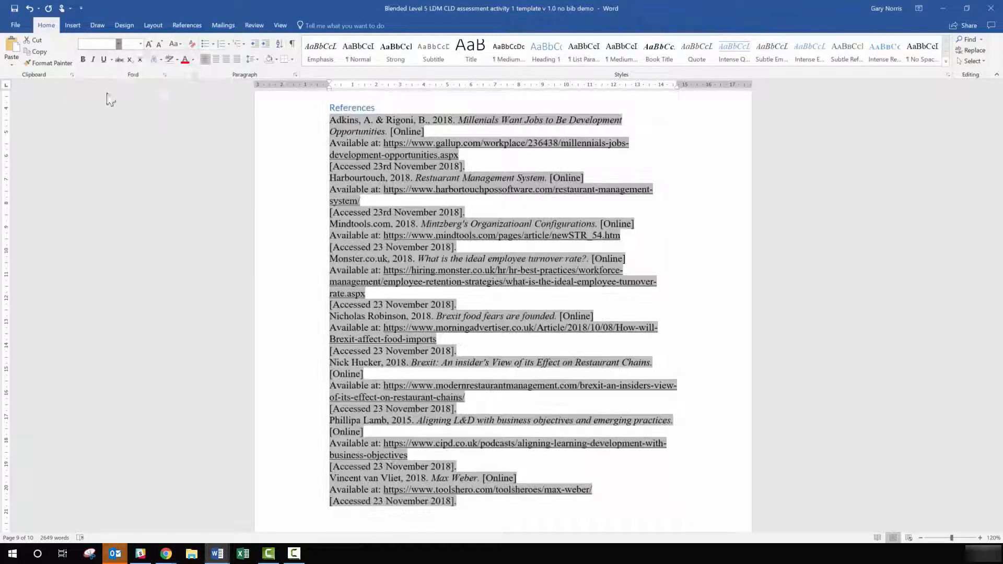
click(141, 44)
click(129, 88)
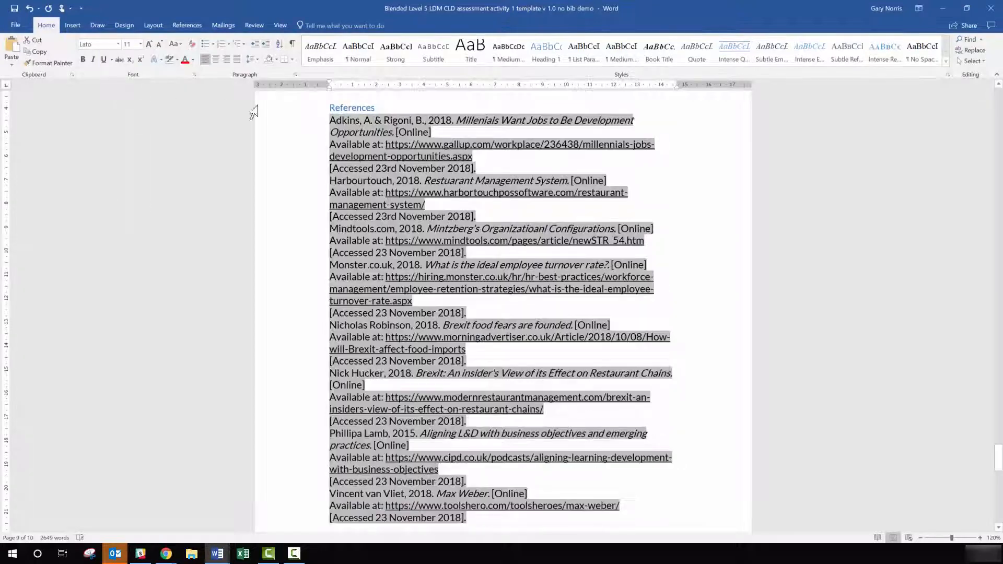
Format the References heading in black, bold text.
click(357, 107)
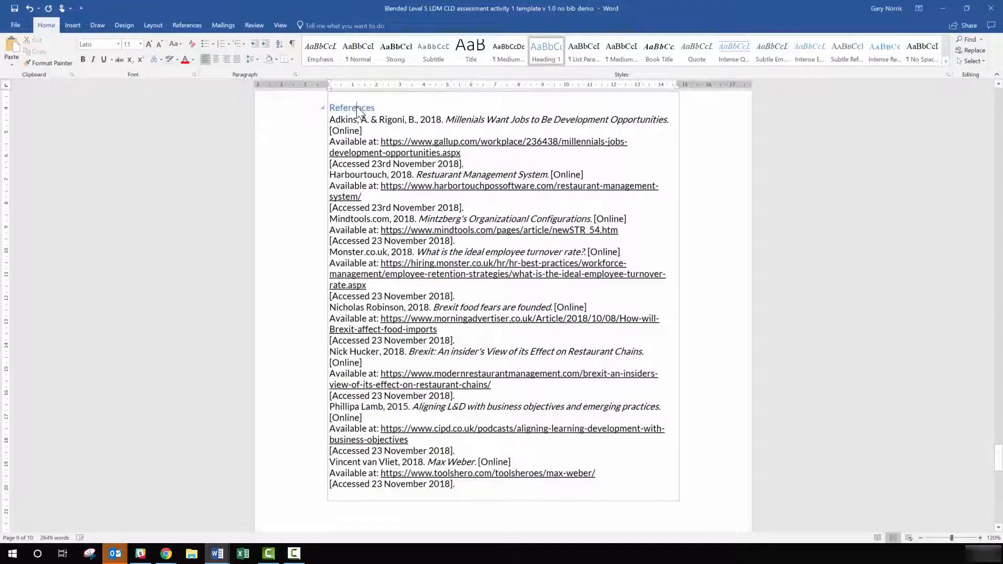
double_click(356, 107)
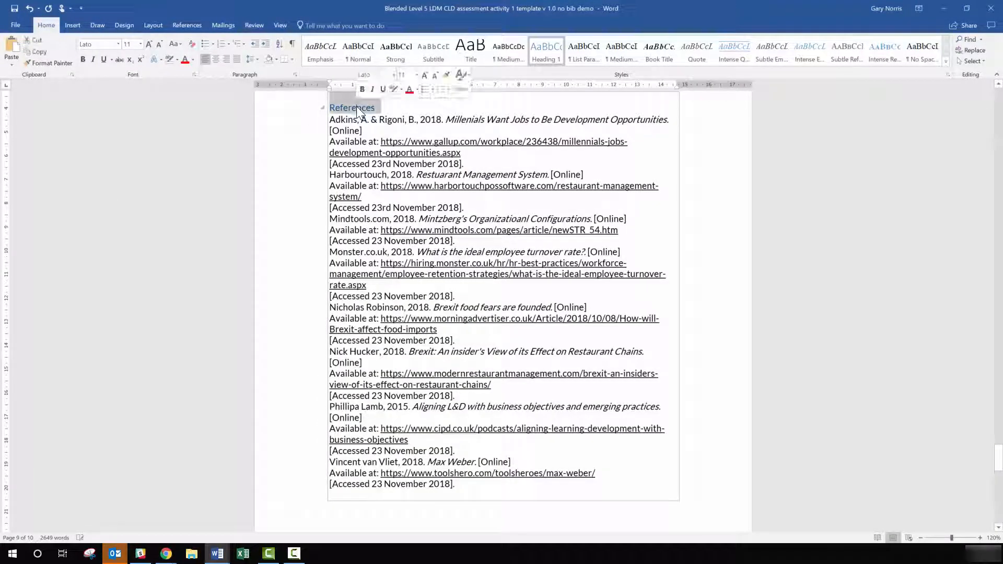
click(190, 61)
click(201, 76)
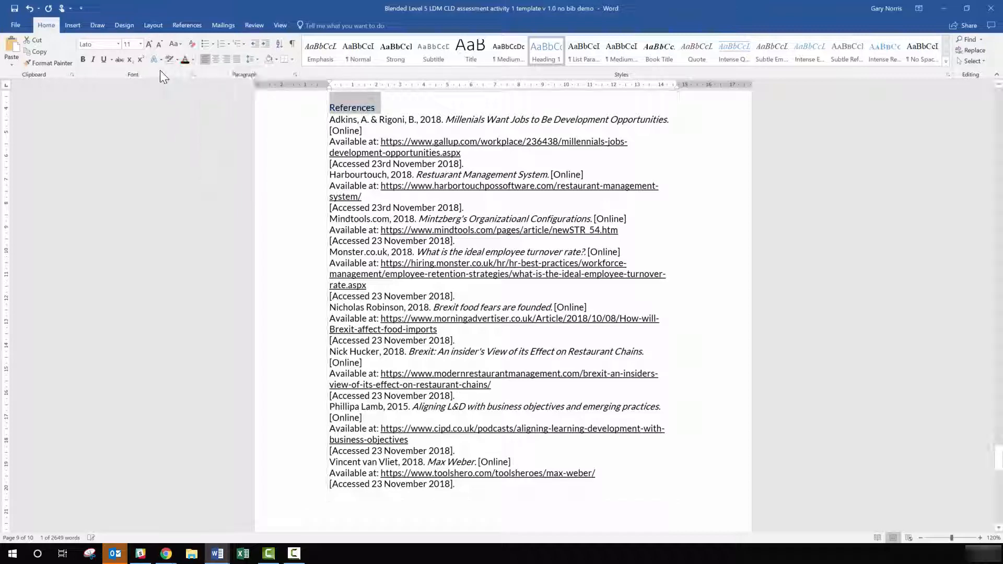
click(454, 243)
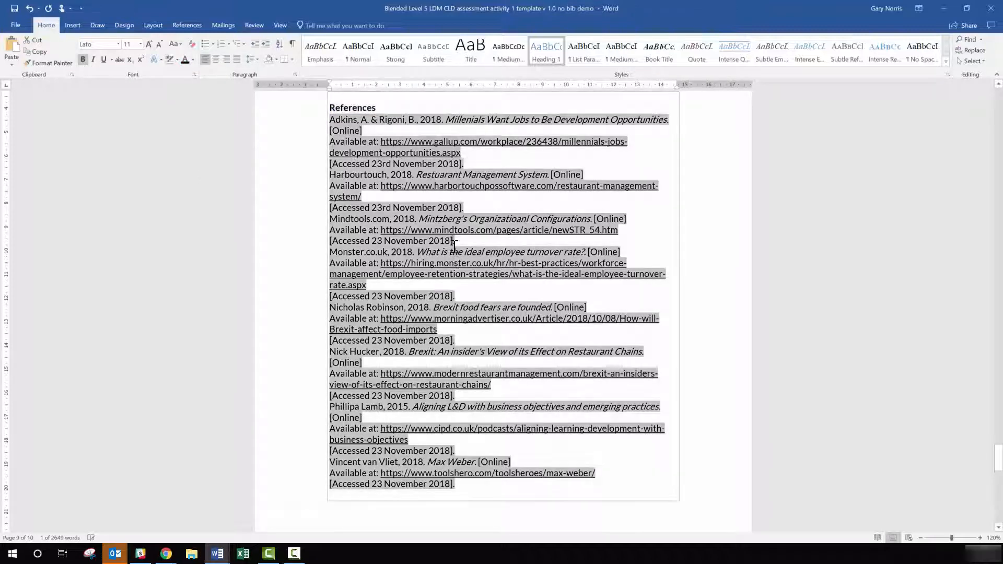
Set the Bibliography heading and all its entries to the Lato font, size 11.
scroll(458, 272, down, 5)
scroll(462, 297, down, 10)
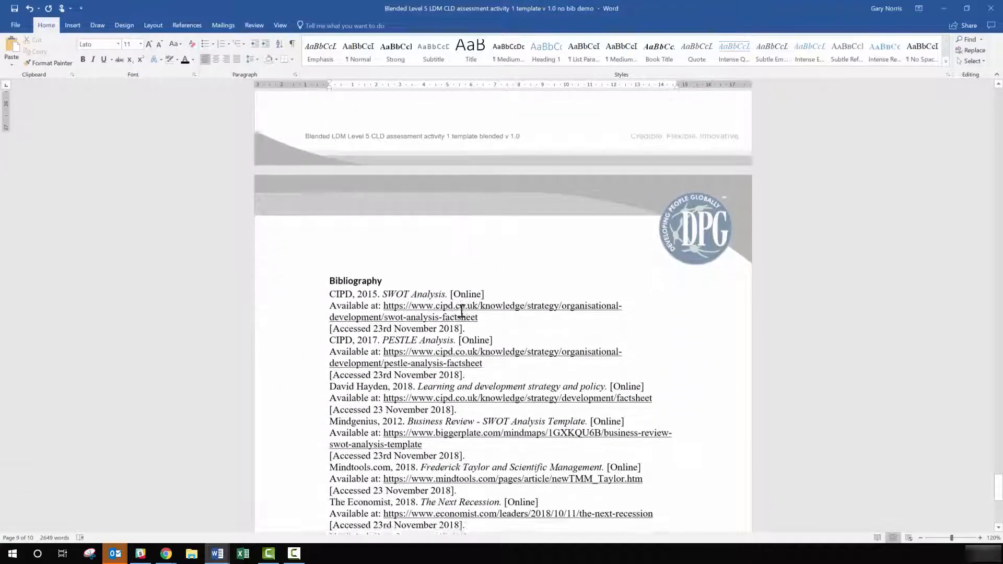
scroll(461, 319, down, 4)
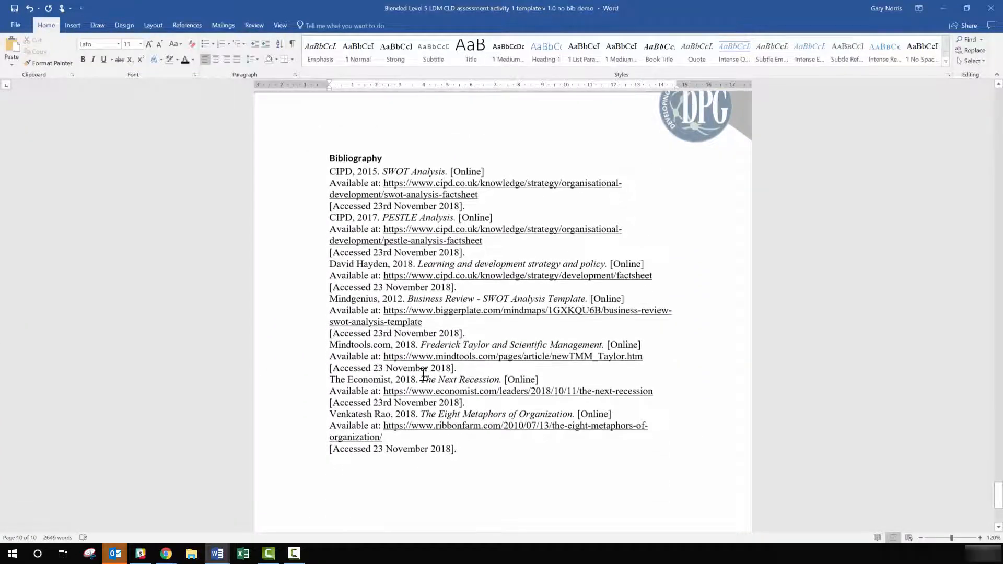
click(327, 173)
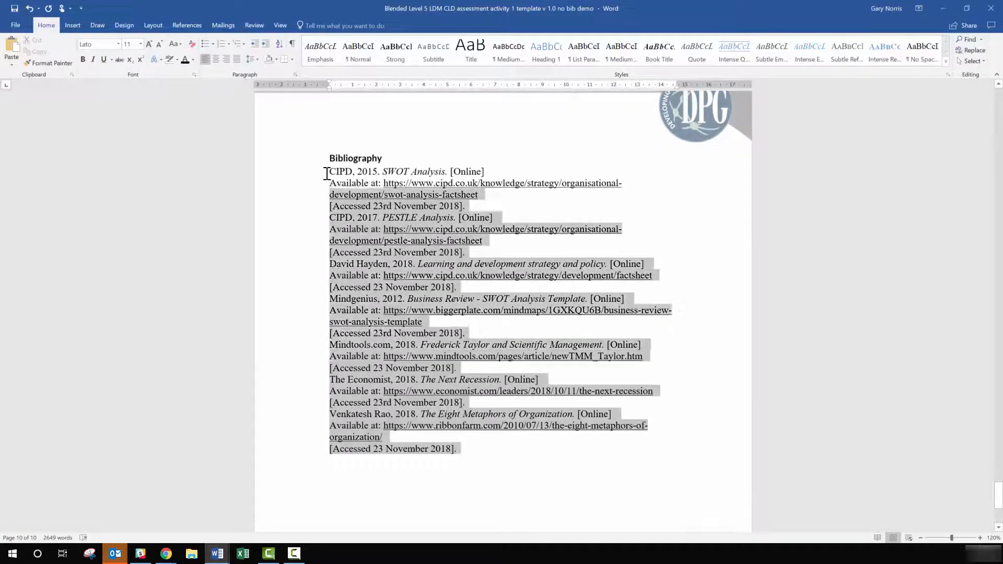
click(118, 45)
click(92, 97)
click(140, 44)
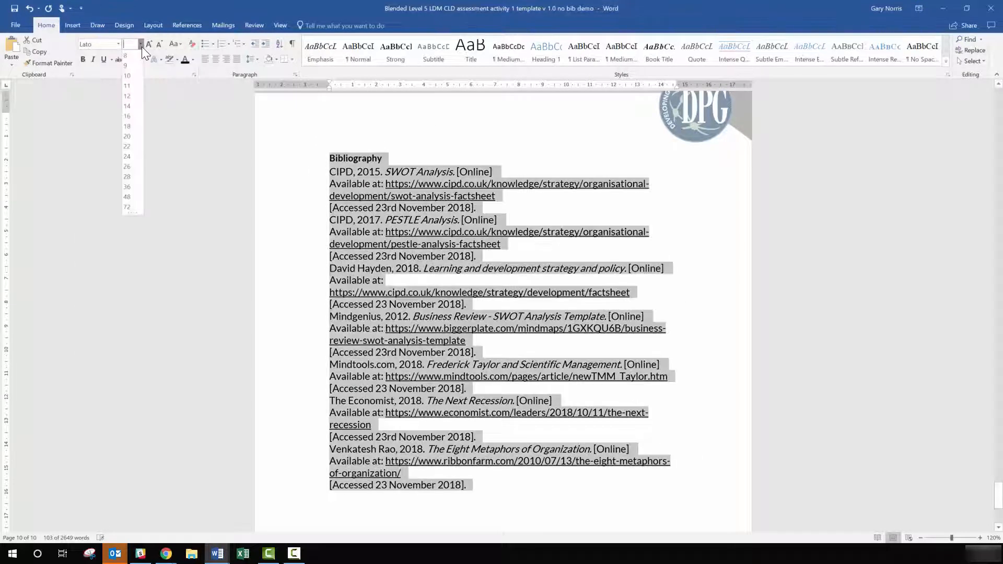
click(131, 86)
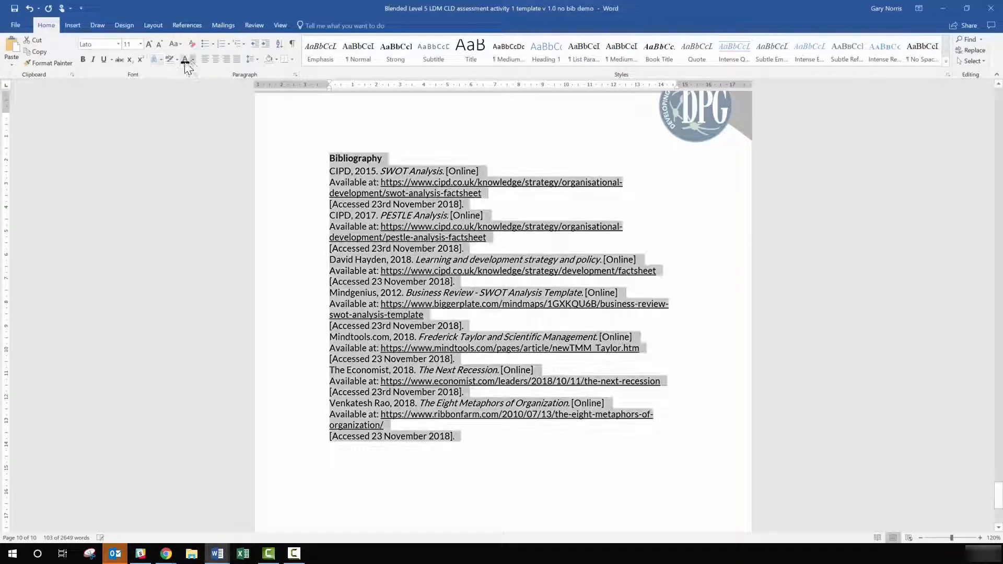